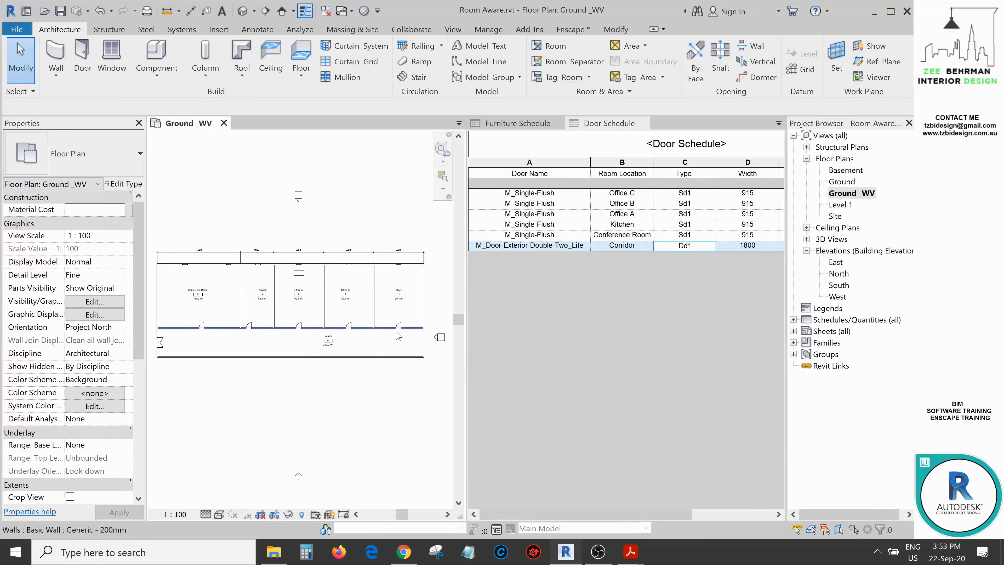
Open the family of the single-flush door at Office C for editing from the ground floor plan.
scroll(390, 336, "up", 3)
scroll(371, 342, "down", 5)
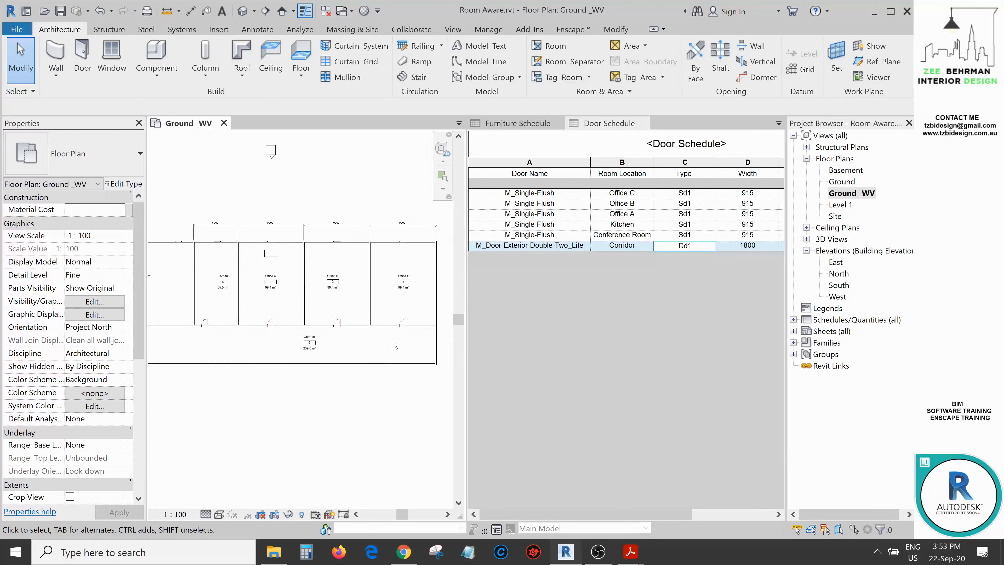
scroll(368, 346, "up", 3)
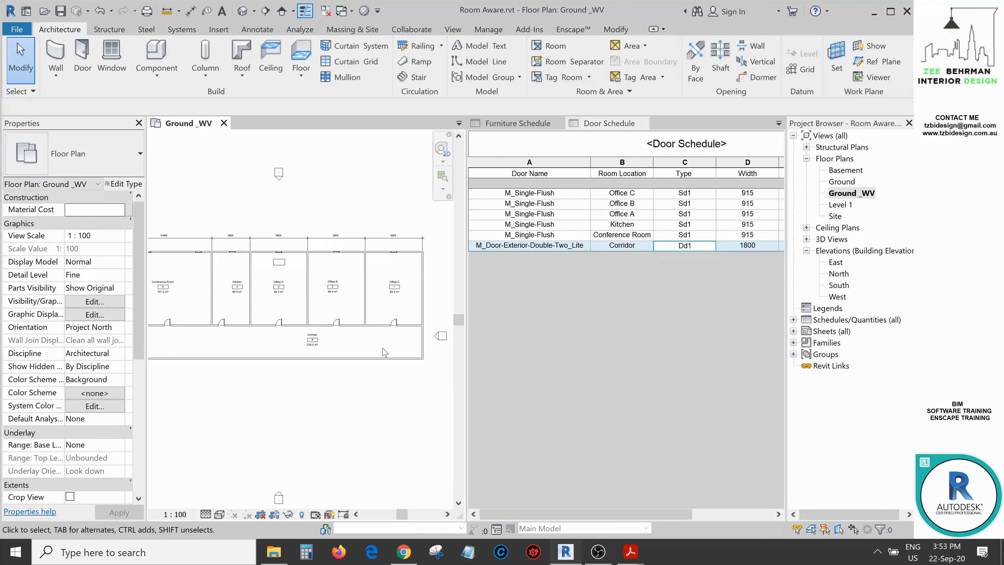
scroll(393, 344, "up", 1)
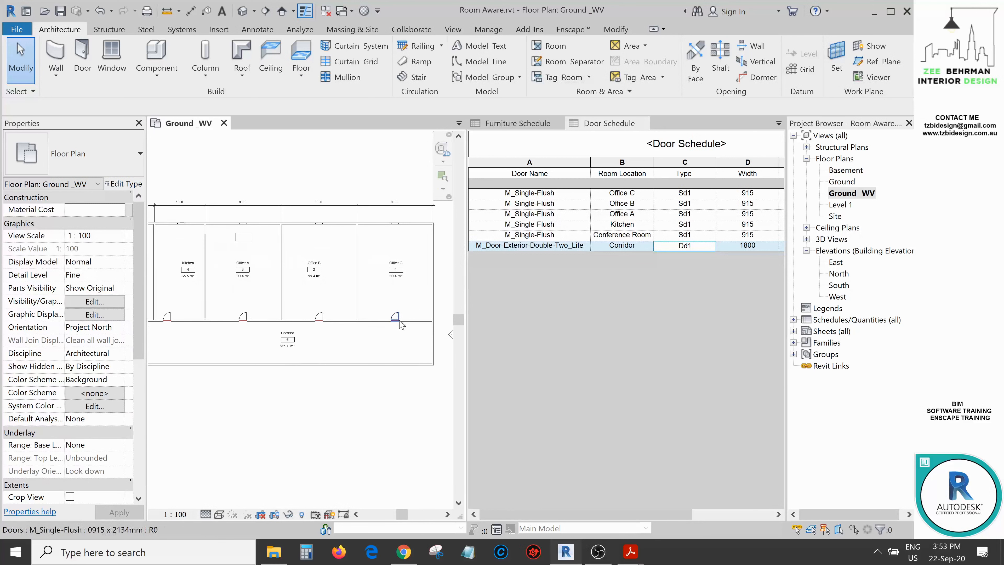
scroll(398, 335, "up", 2)
scroll(392, 327, "down", 2)
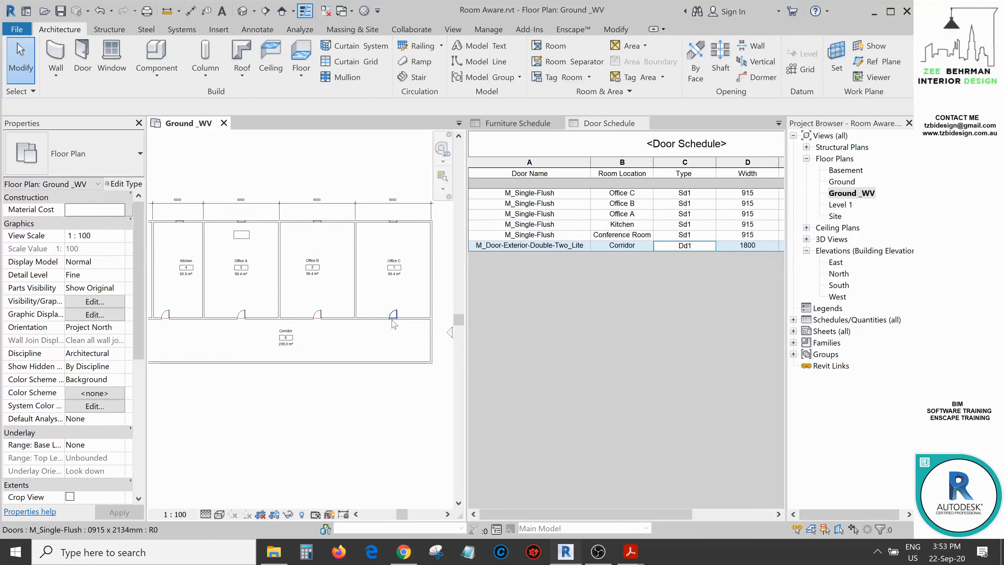
scroll(394, 328, "up", 3)
left_click(393, 309)
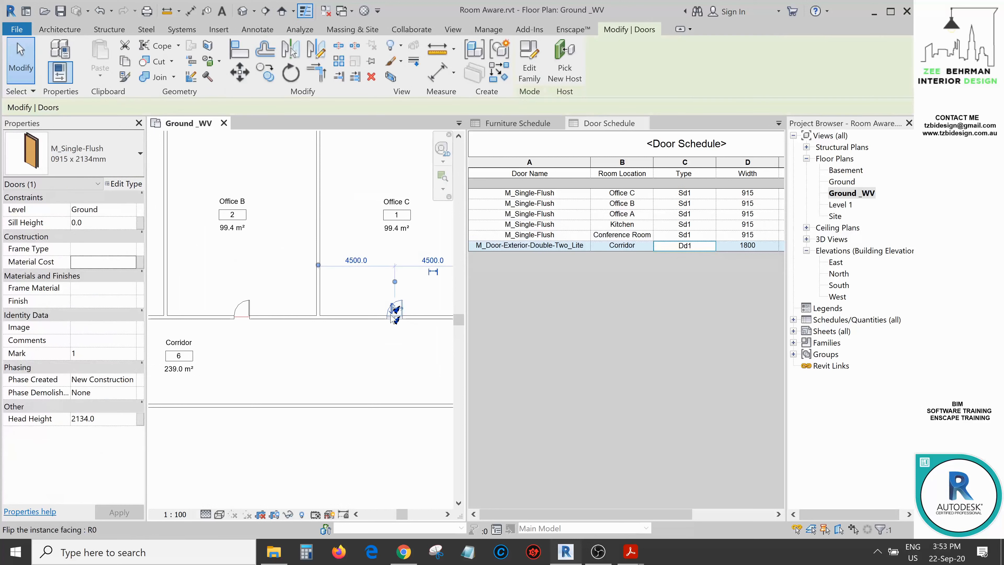
left_click(533, 72)
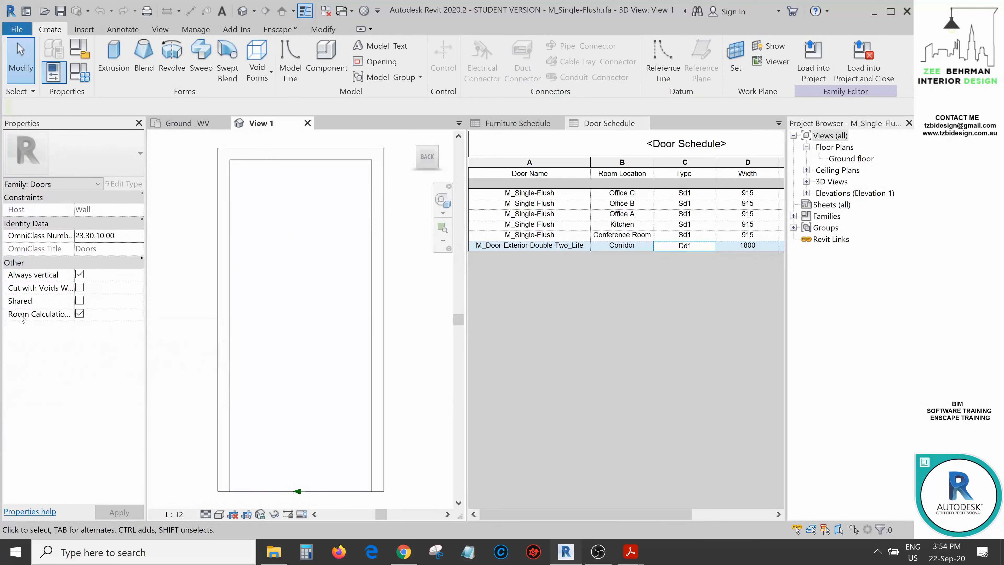
Examine the door family's room calculation point in the 3D view and in the Ground floor plan.
key("ctrl")
key("ctrl")
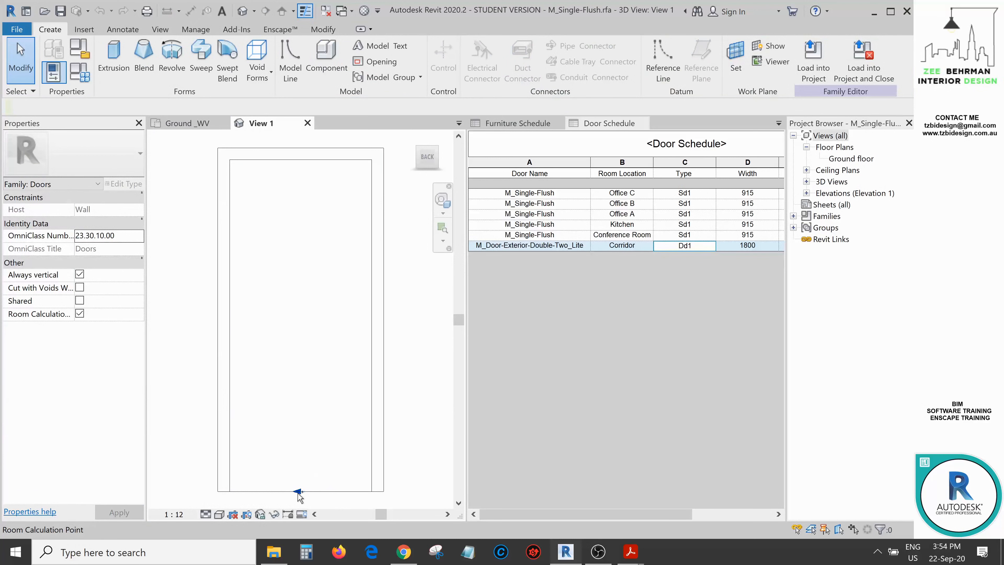
key("ctrl")
key("ctrl")
key("ctrl")
double_click(850, 159)
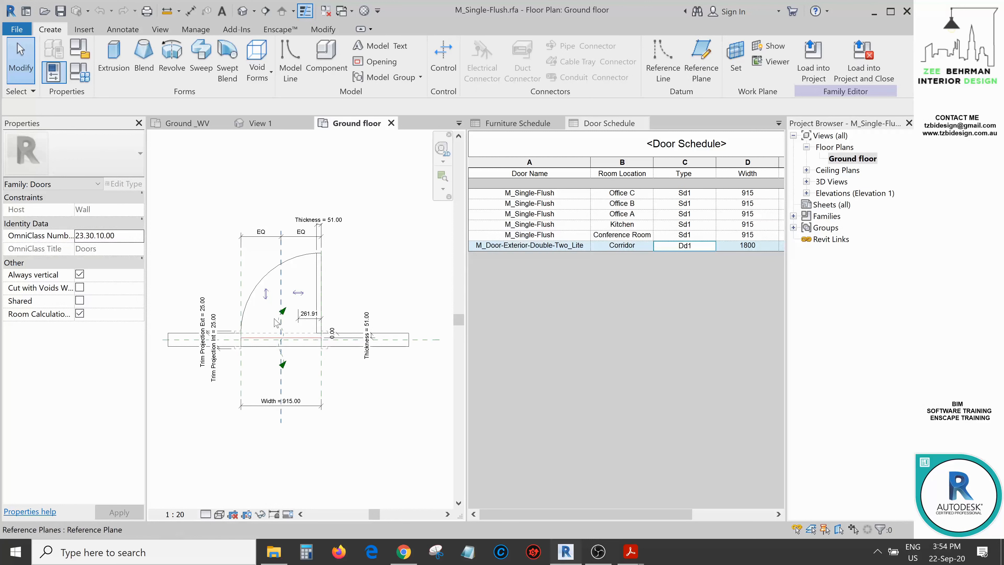
Switch the door family's room calculation point off and on again, and load the family back into the project.
left_click(80, 314)
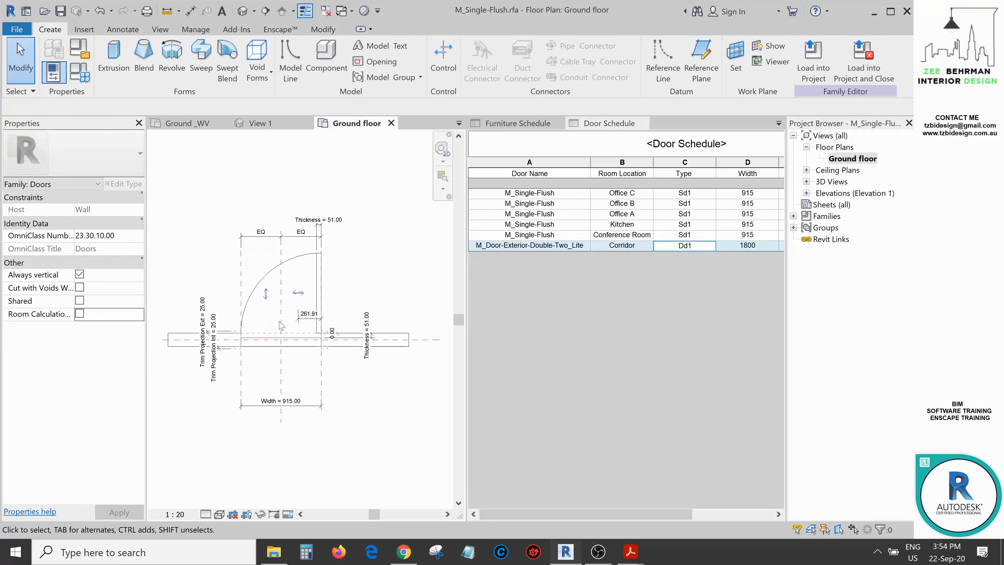
left_click(79, 313)
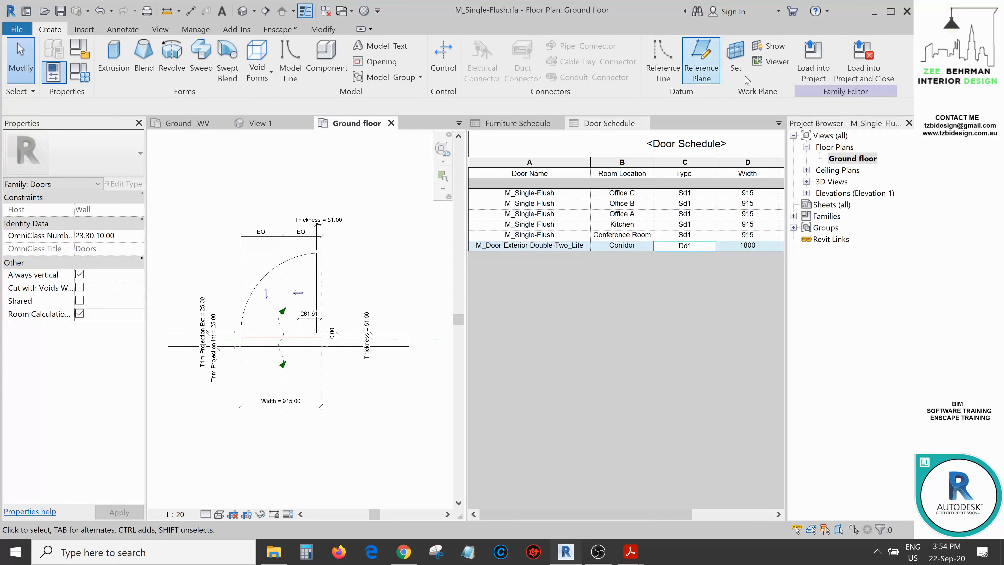
left_click(817, 69)
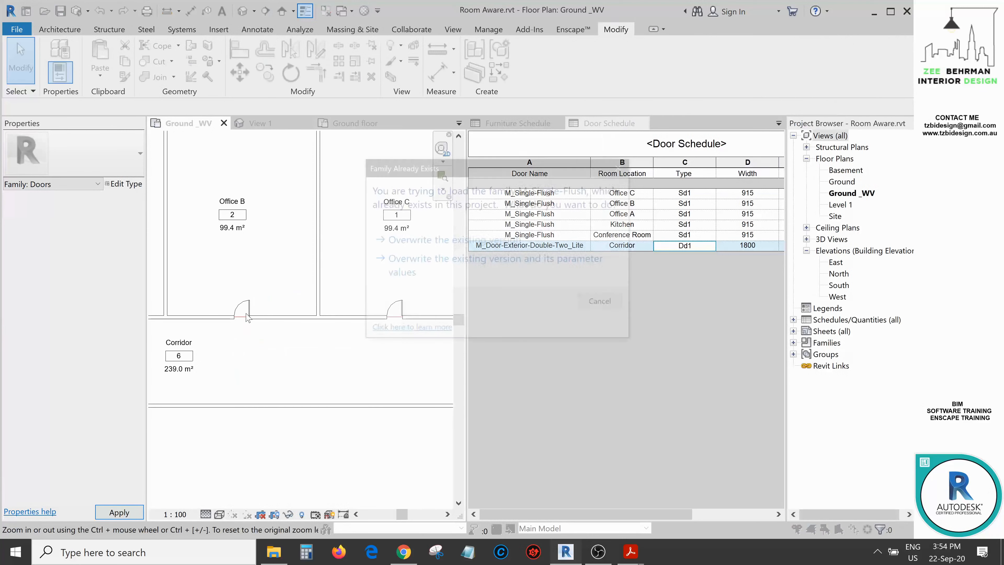
left_click(461, 280)
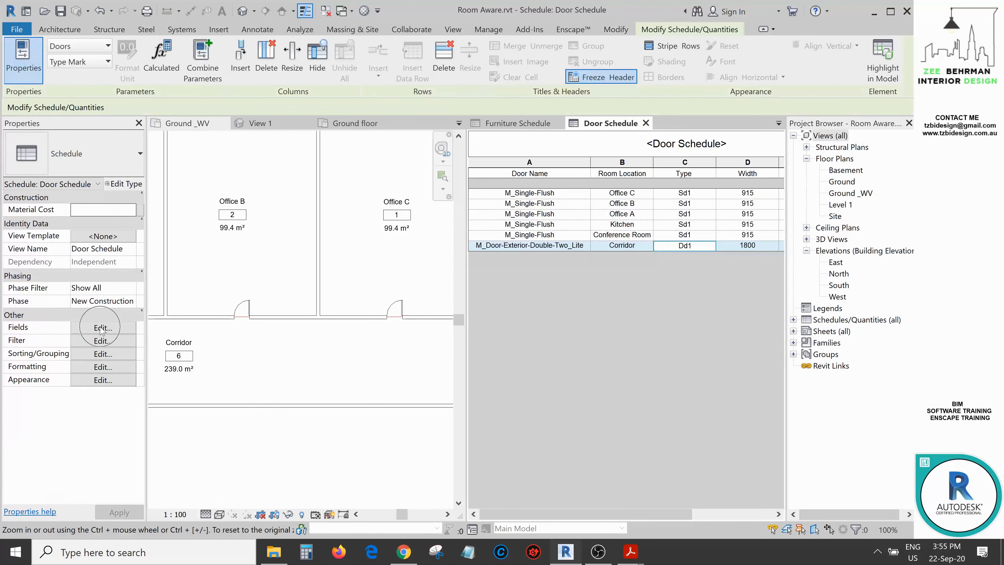
Review the scheduled fields of the Door Schedule and close its properties without changing them.
left_click(102, 328)
left_click_drag(502, 219, 267, 116)
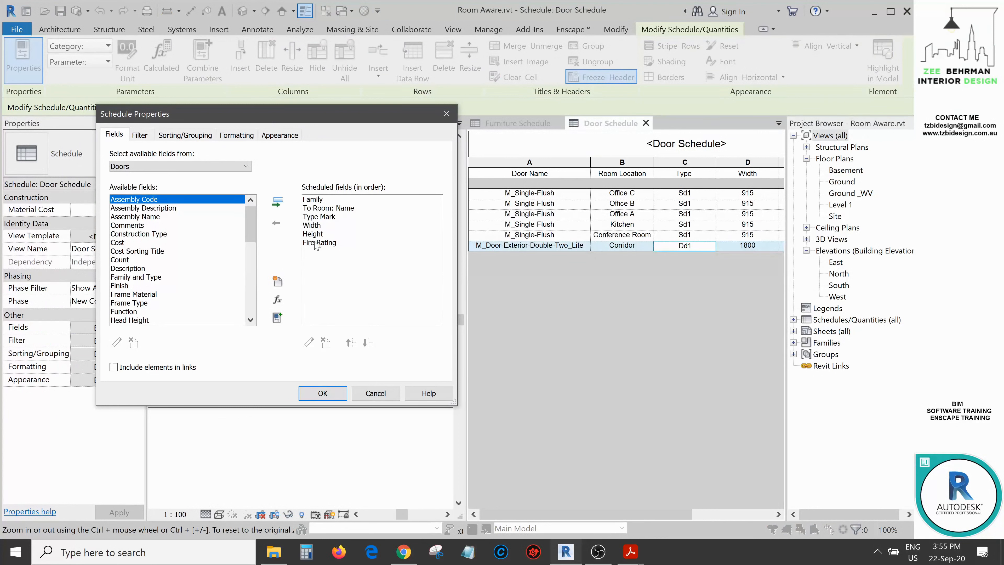
left_click(335, 395)
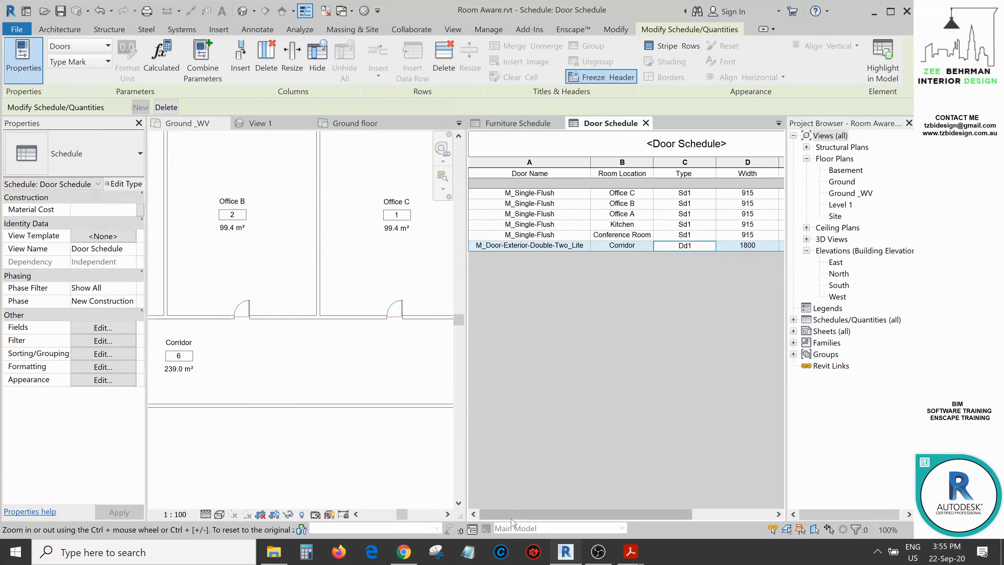
mouse_move(509, 514)
left_mouse_down()
mouse_move(593, 514)
mouse_move(510, 515)
left_mouse_up()
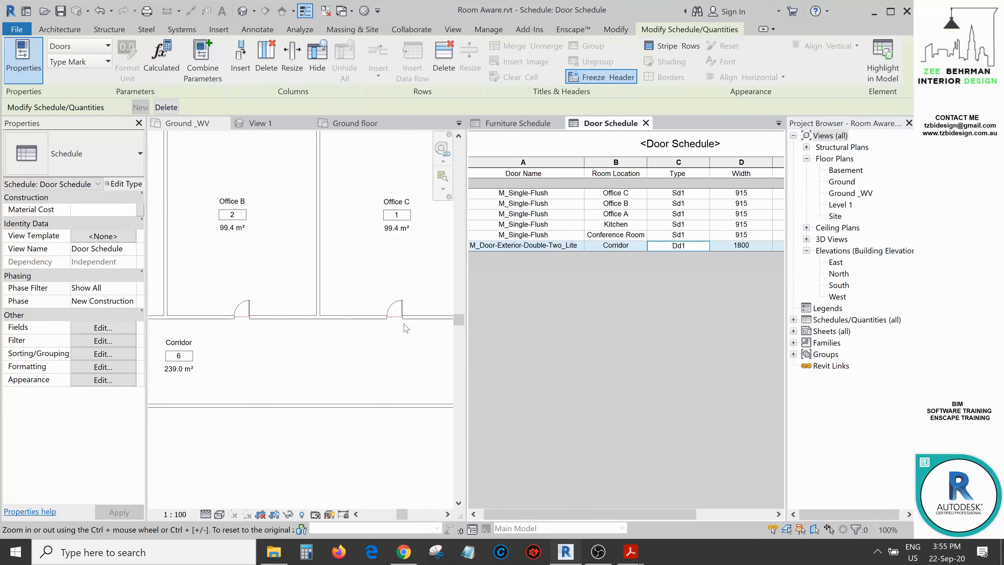
Inspect the Office C door in the ground floor plan and return to the Door Schedule.
left_click(423, 289)
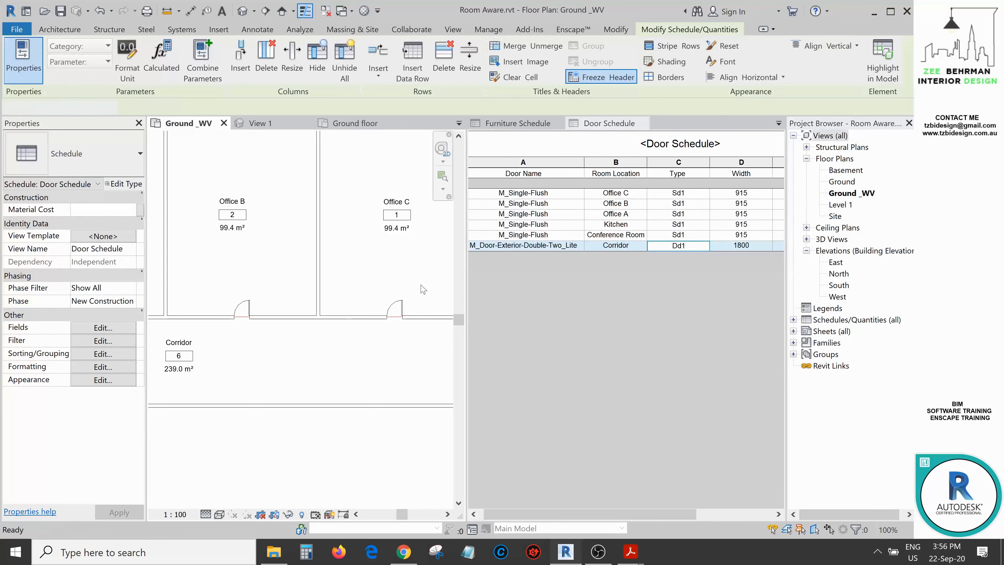
left_click(407, 304)
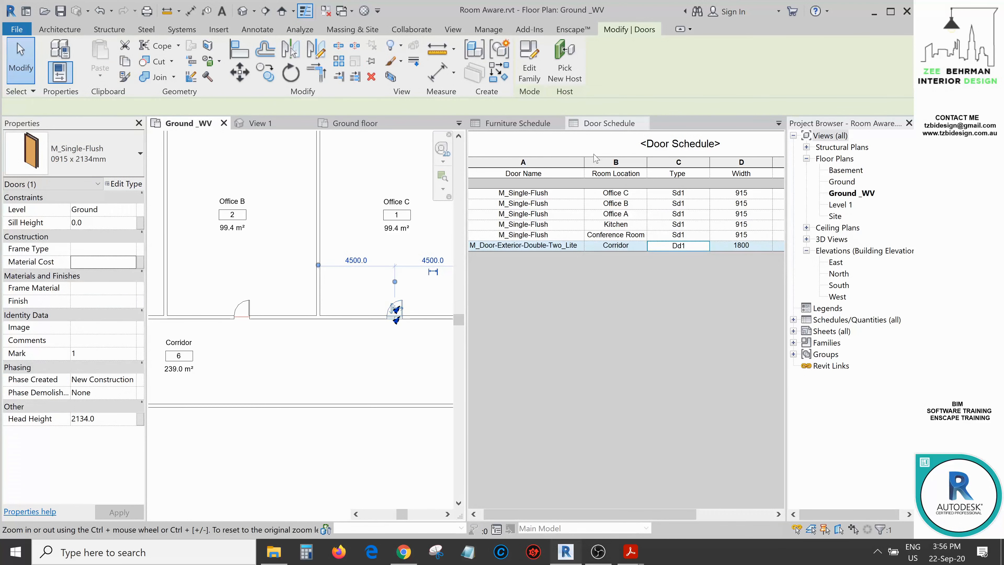
left_click(544, 312)
Examine the Door Schedule's To Room: Name field and the available From Room fields.
left_click(112, 330)
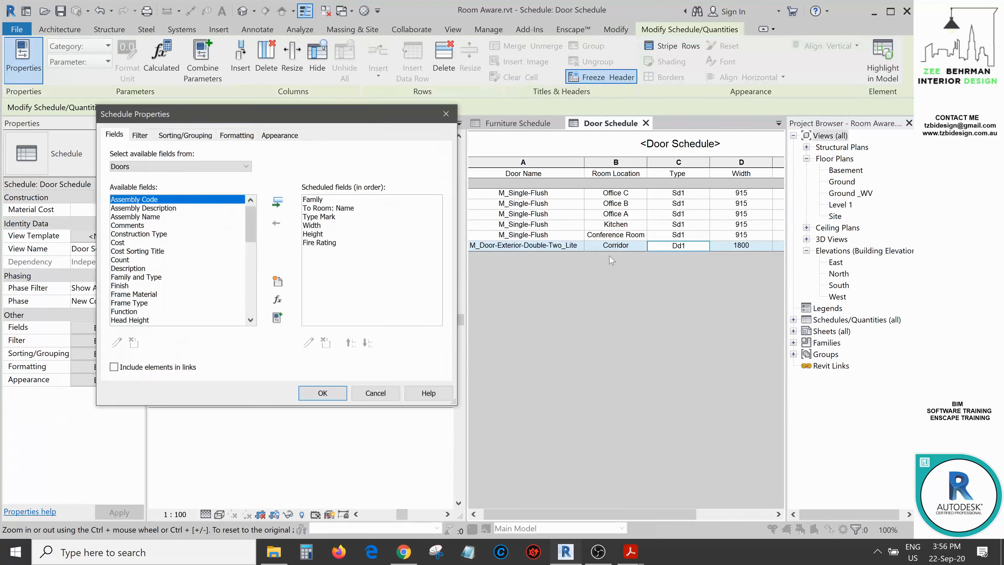
left_click(310, 208)
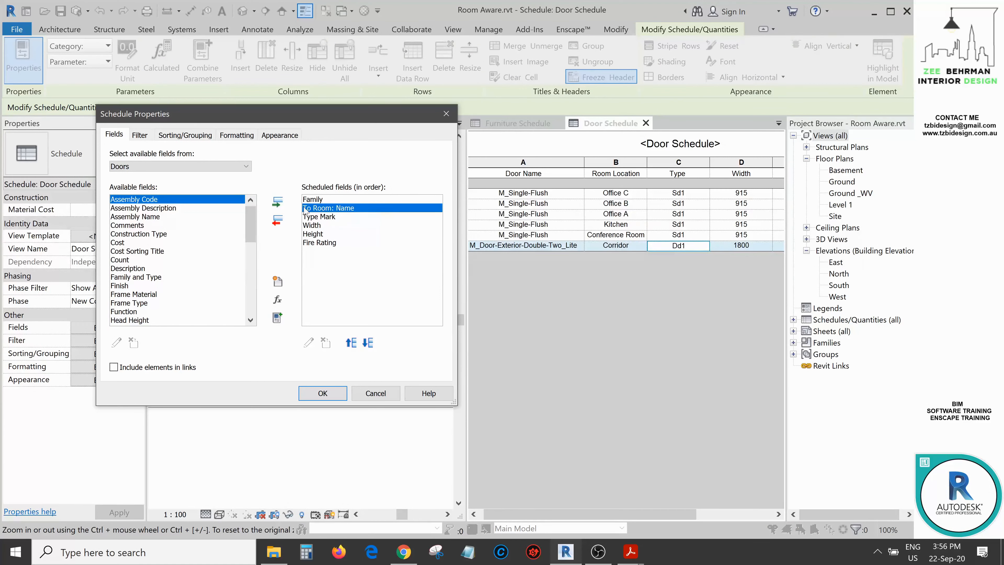
left_click(190, 166)
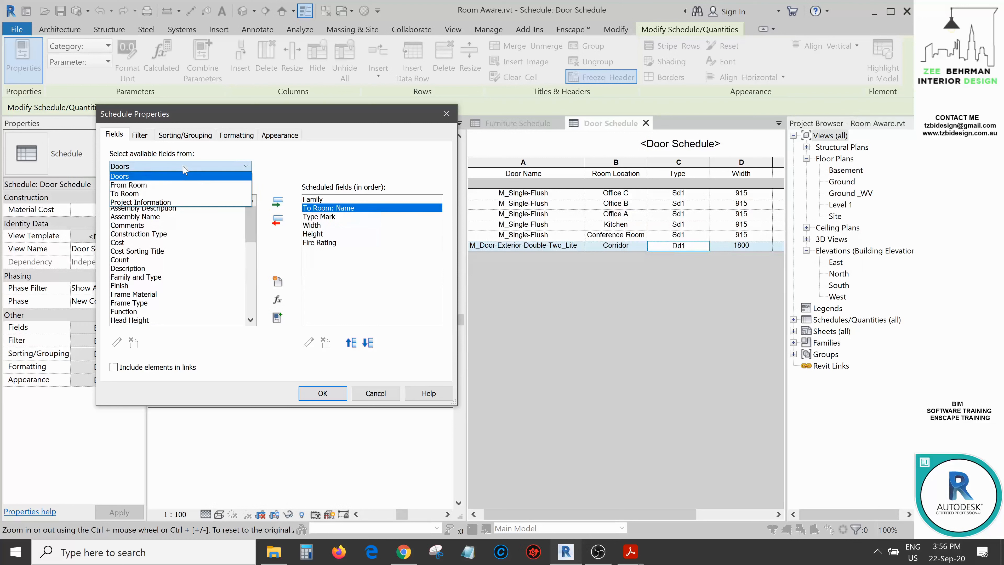
left_click(134, 187)
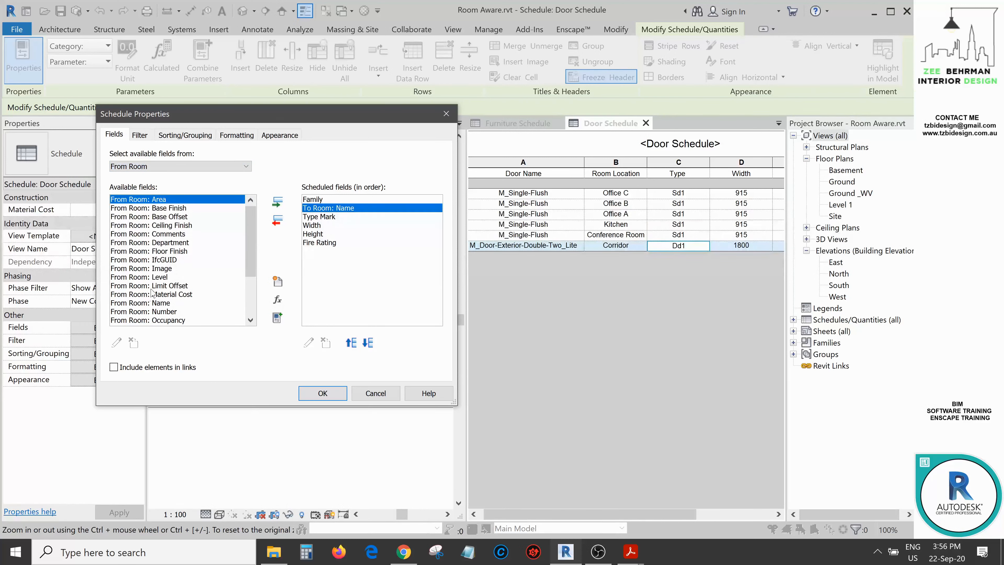
scroll(254, 251, "down", 1)
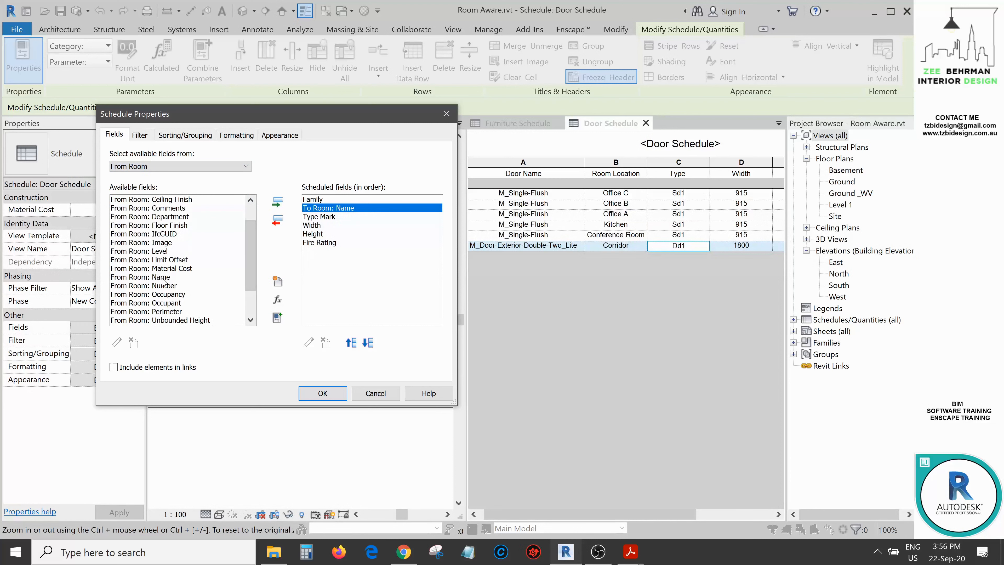
Look through the available To Room fields for the Door Schedule and close the schedule properties.
left_click(206, 166)
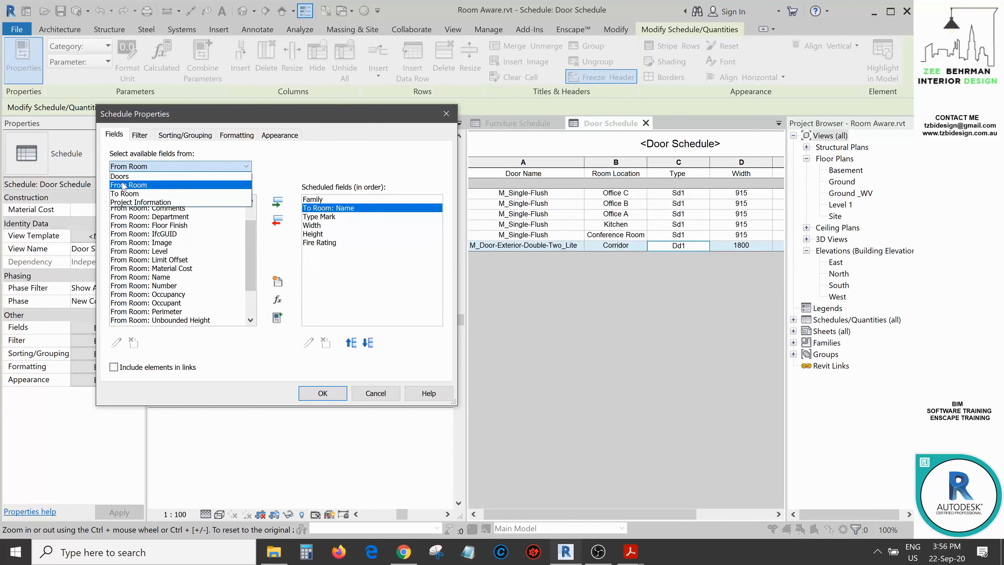
left_click(129, 193)
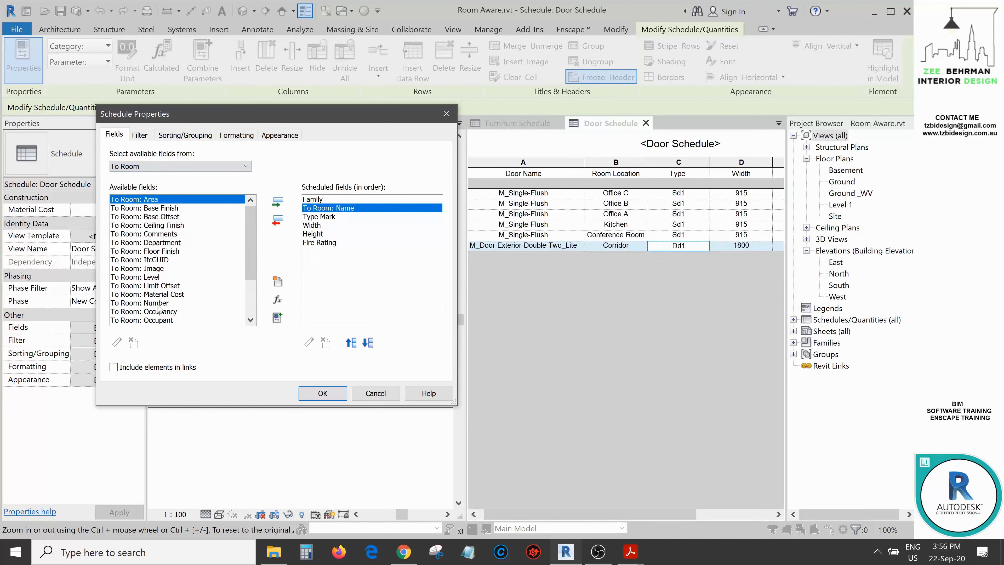
scroll(158, 304, "down", 2)
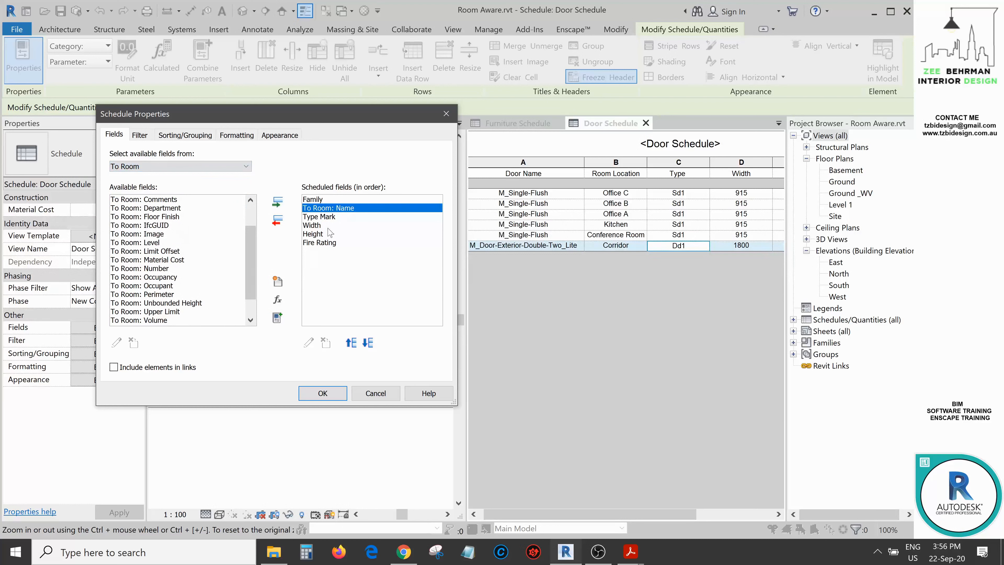
mouse_move(250, 253)
left_mouse_down()
mouse_move(257, 219)
mouse_move(251, 266)
mouse_move(247, 243)
left_mouse_up()
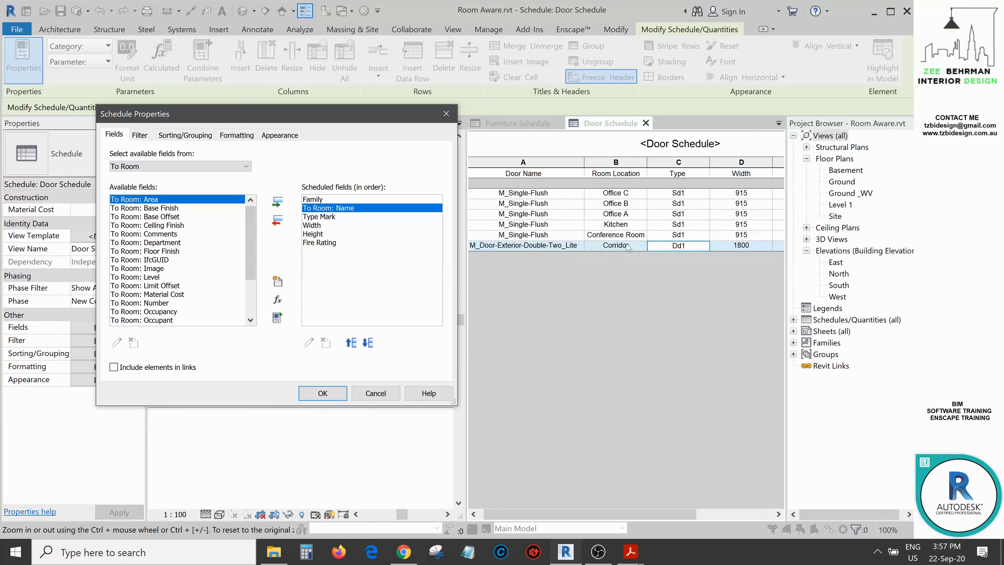
left_click(322, 392)
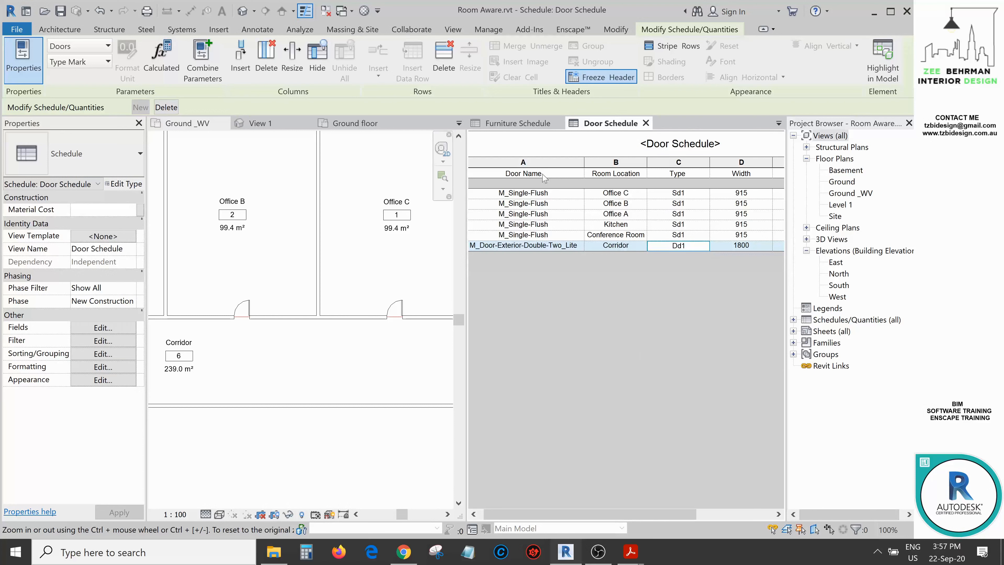
Examine the Furniture Schedule's room name and material cost alongside the desk in Office A on the plan.
left_click(517, 124)
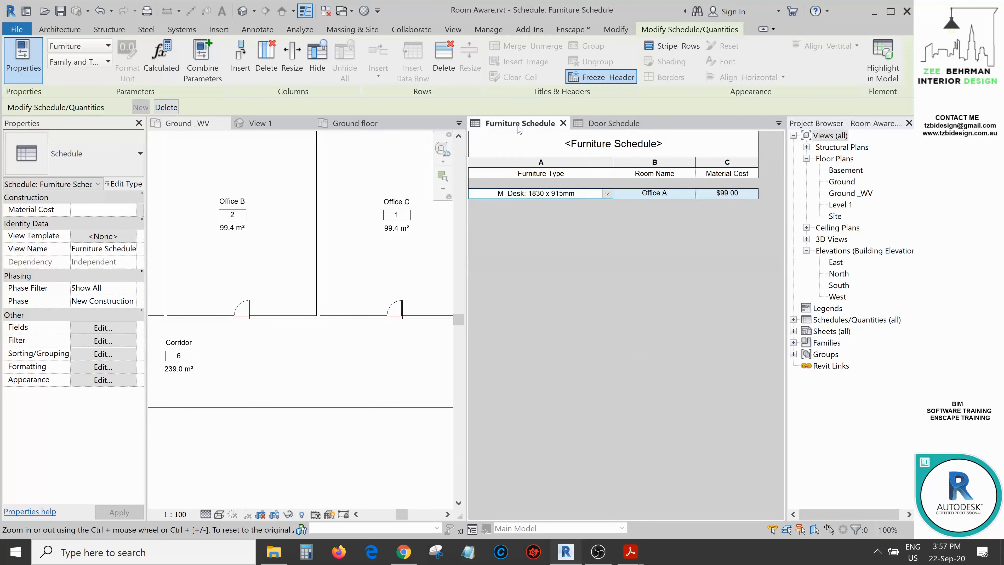
scroll(282, 350, "down", 6)
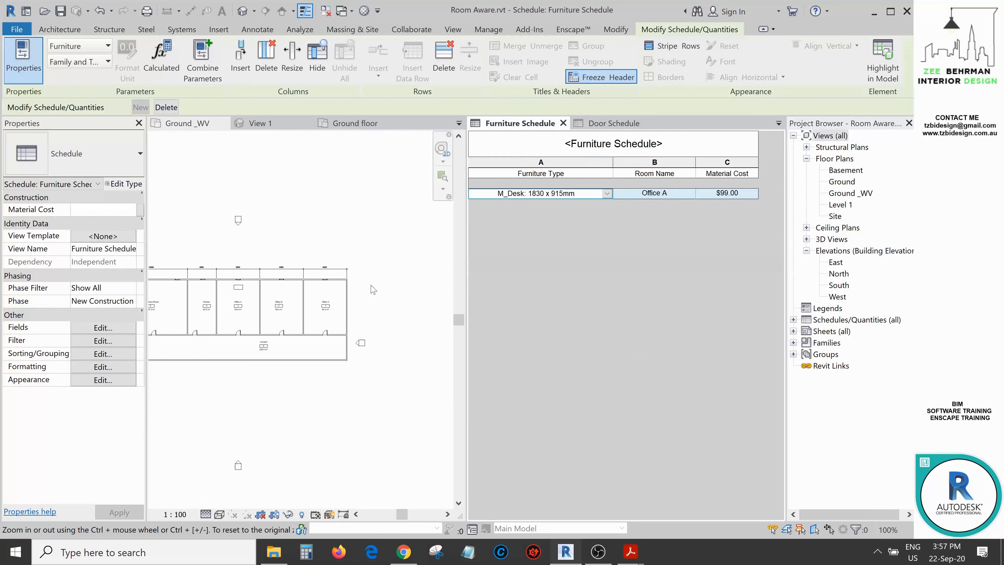
scroll(264, 310, "up", 5)
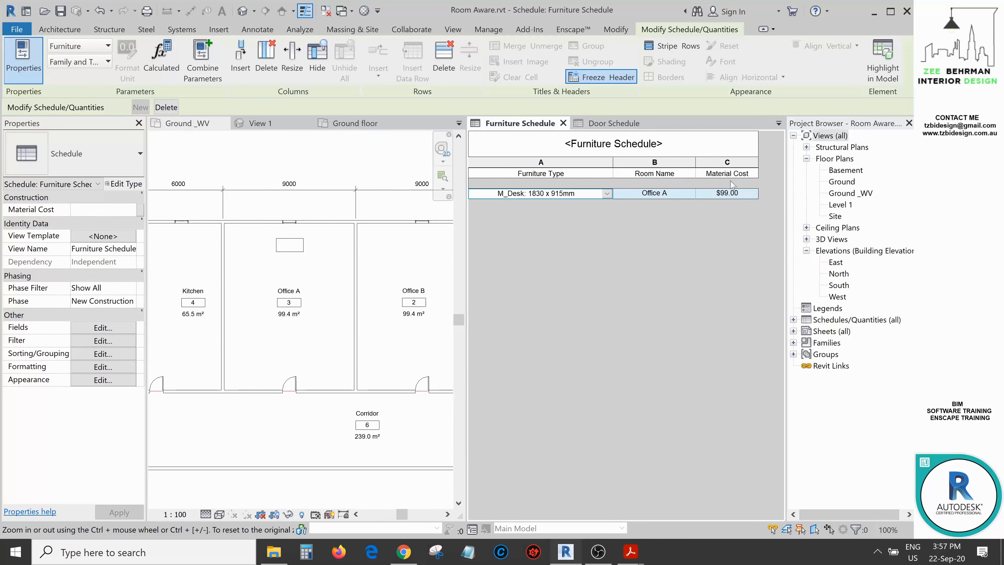
key("ctrl")
key("ctrl")
Place an M_Chair-Task (Arms) chair centred between the Office A desk and the window wall, facing the desk, about 700 mm from the wall.
left_click(59, 29)
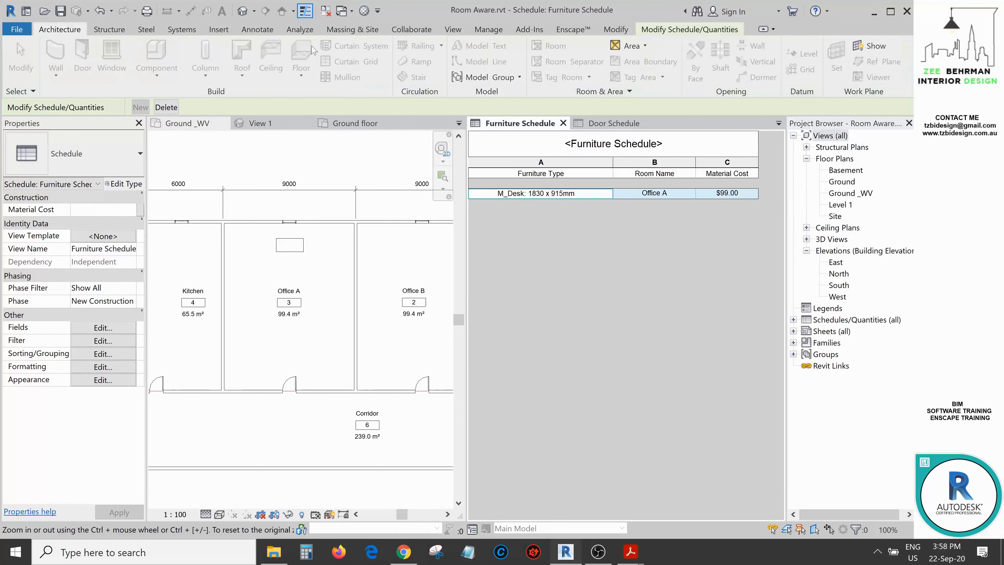
left_click(382, 173)
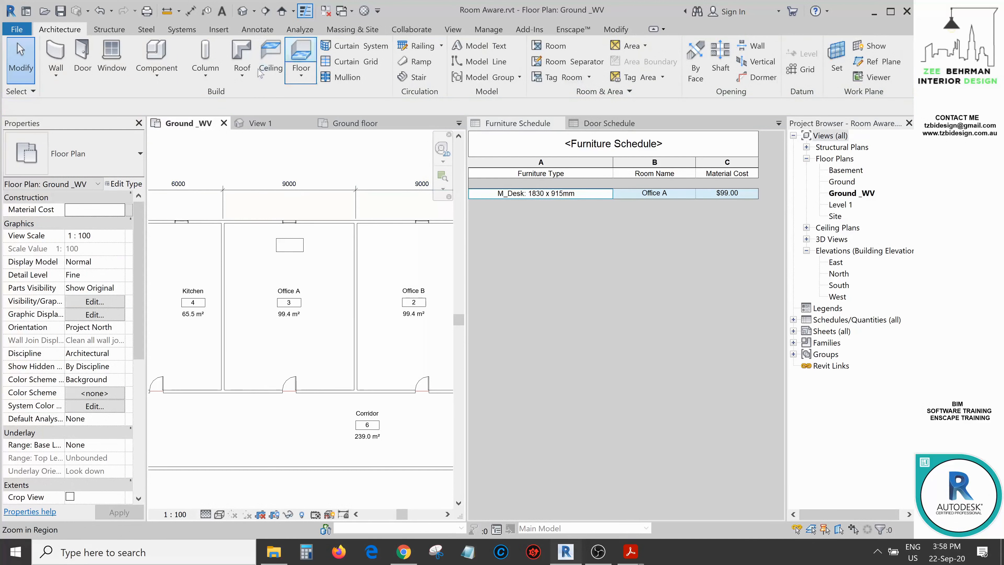
left_click(167, 78)
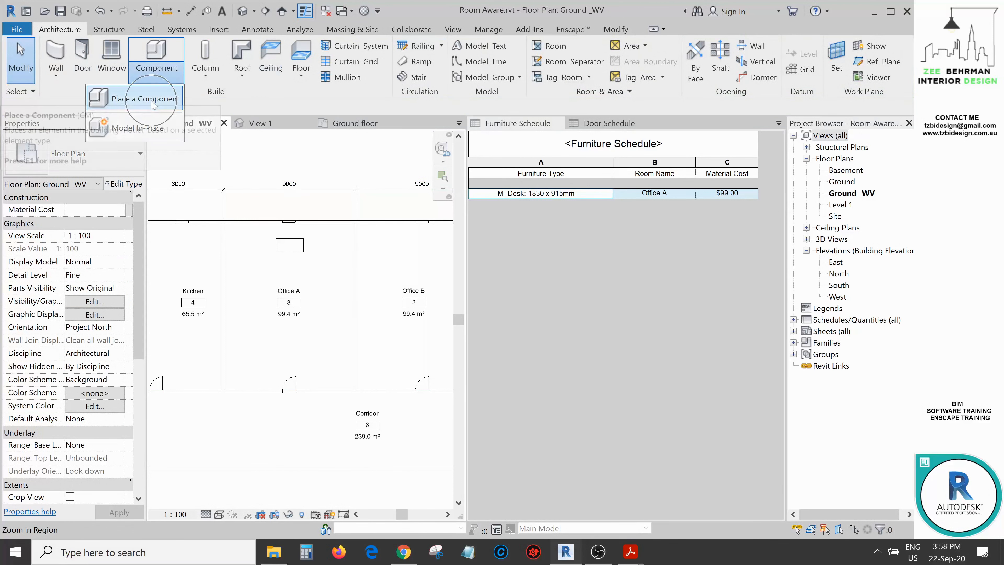
left_click(131, 99)
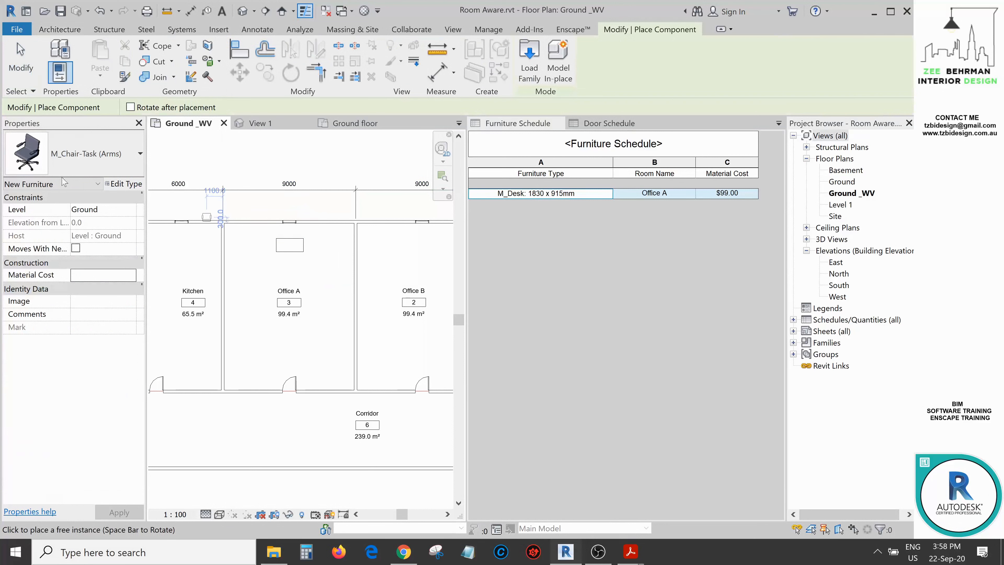
scroll(283, 252, "up", 6)
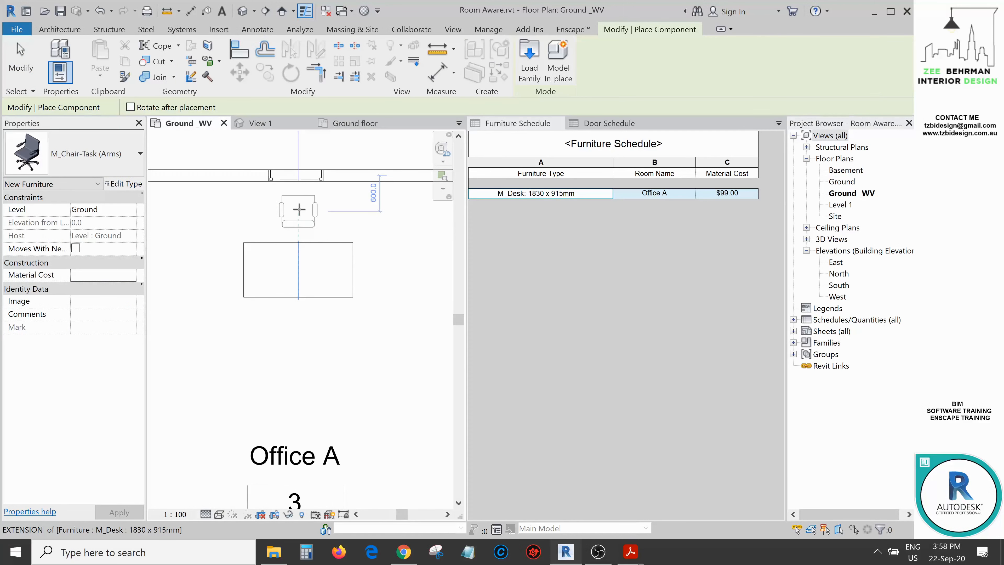
key("space")
key("space")
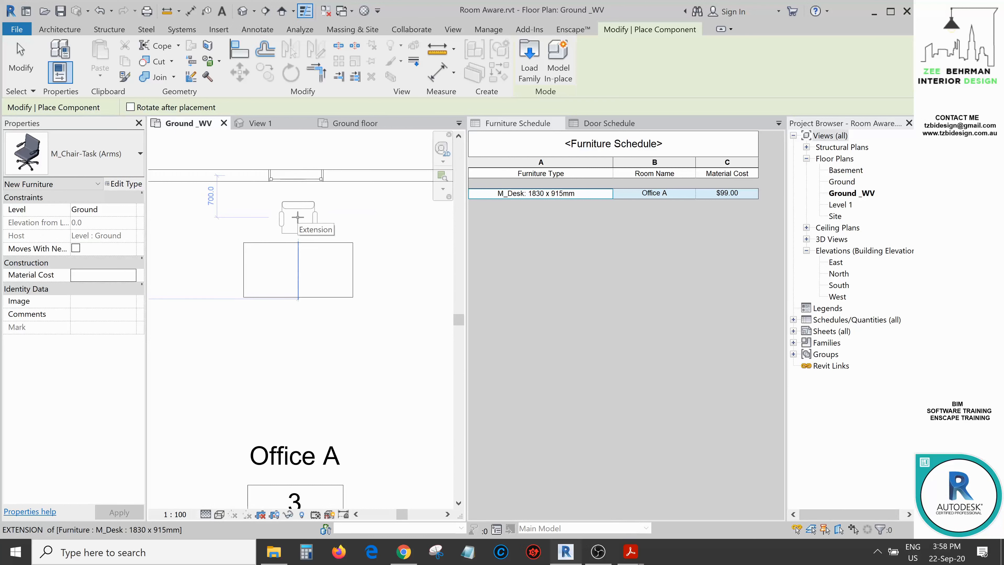
left_click(297, 216)
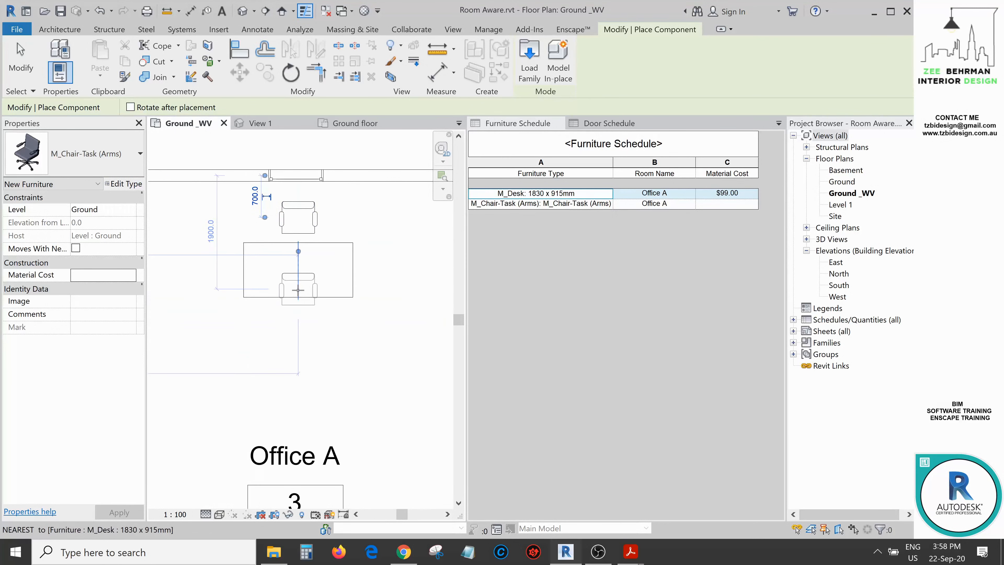
key("Escape")
key("Escape")
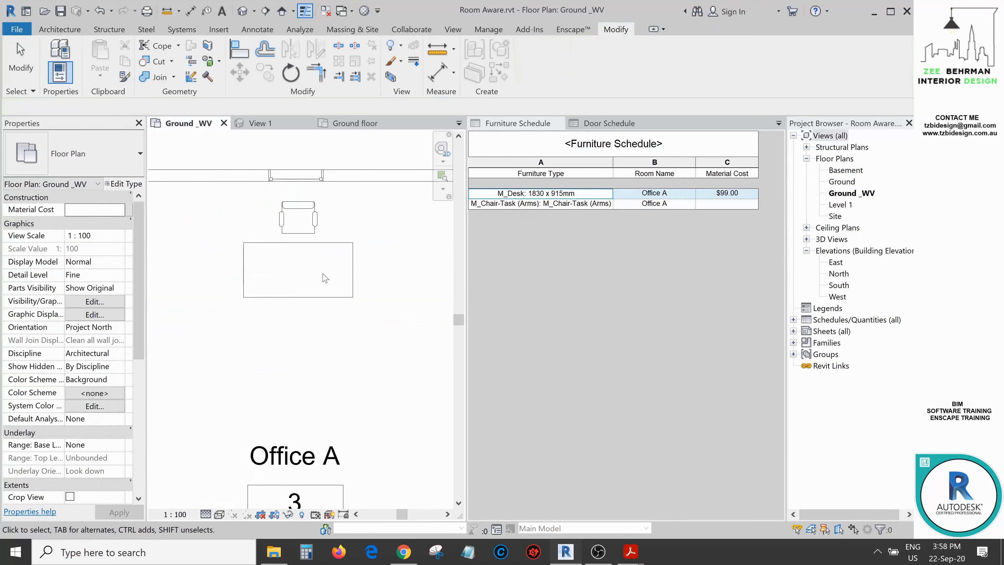
Set the Material Cost of the task chair in Office A to 150.
left_click(291, 238)
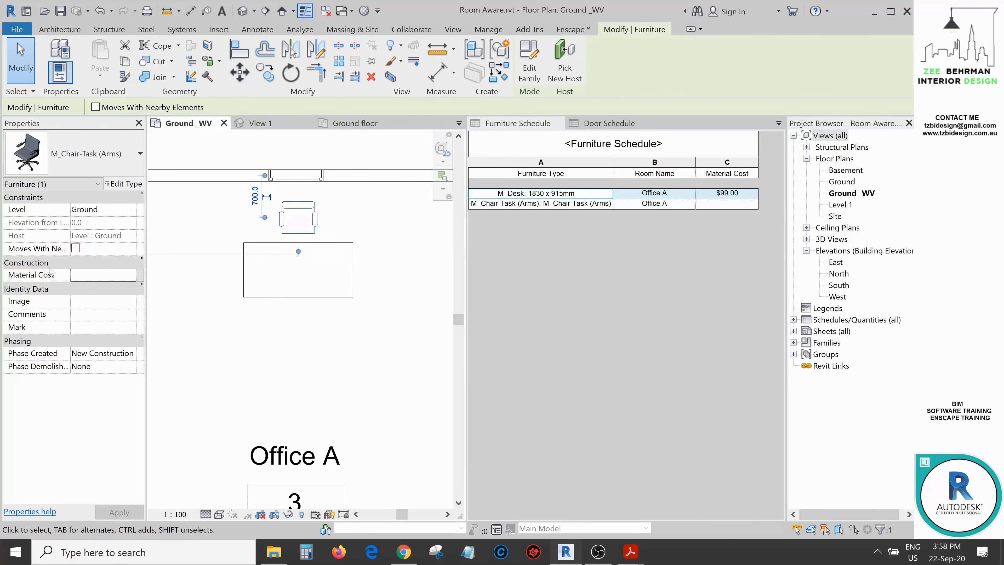
left_click(81, 279)
type("150")
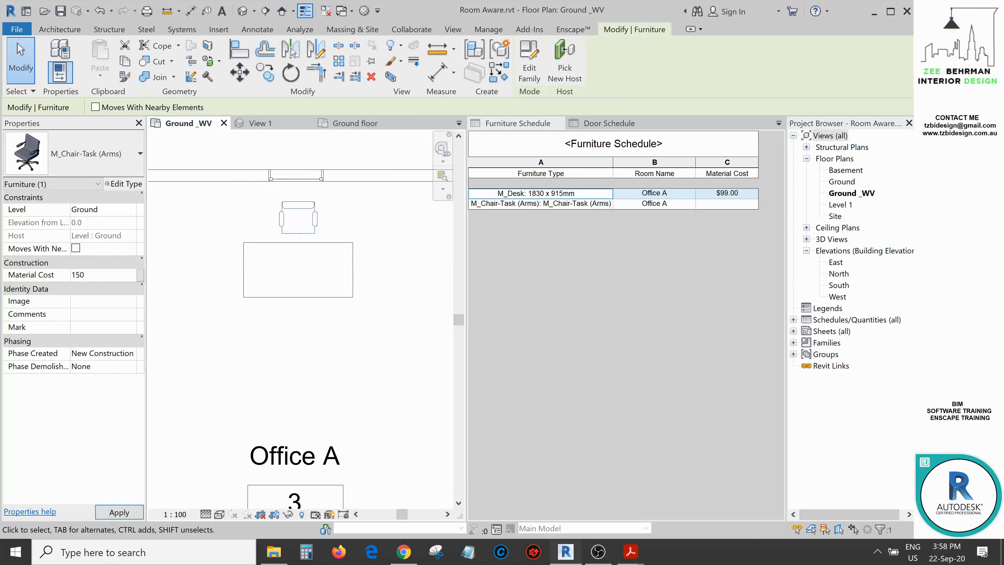
key("Return")
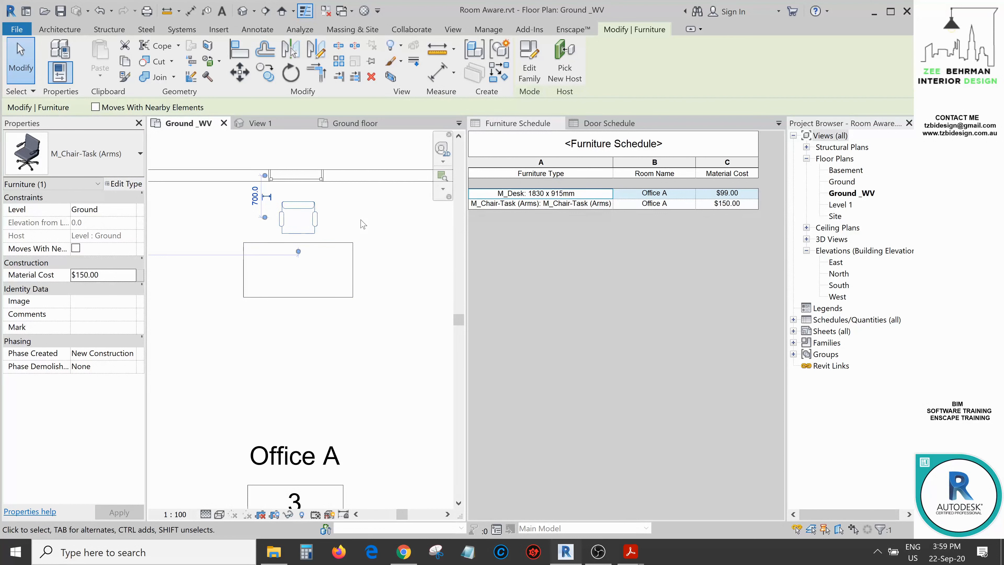
key("Escape")
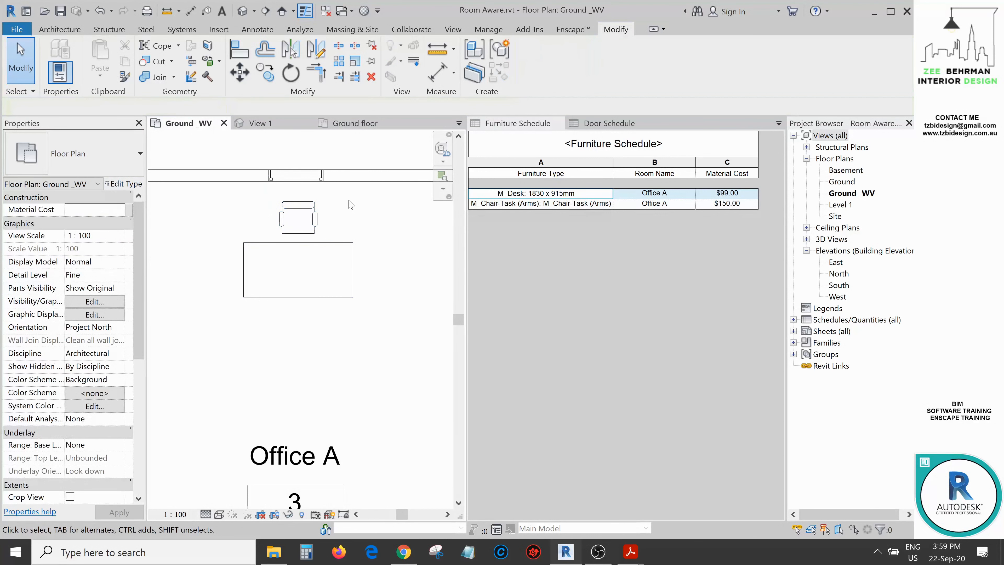
Open the Office A task chair's family for editing and enable its Room Calculation Point.
key("ctrl")
key("ctrl")
left_click(316, 229)
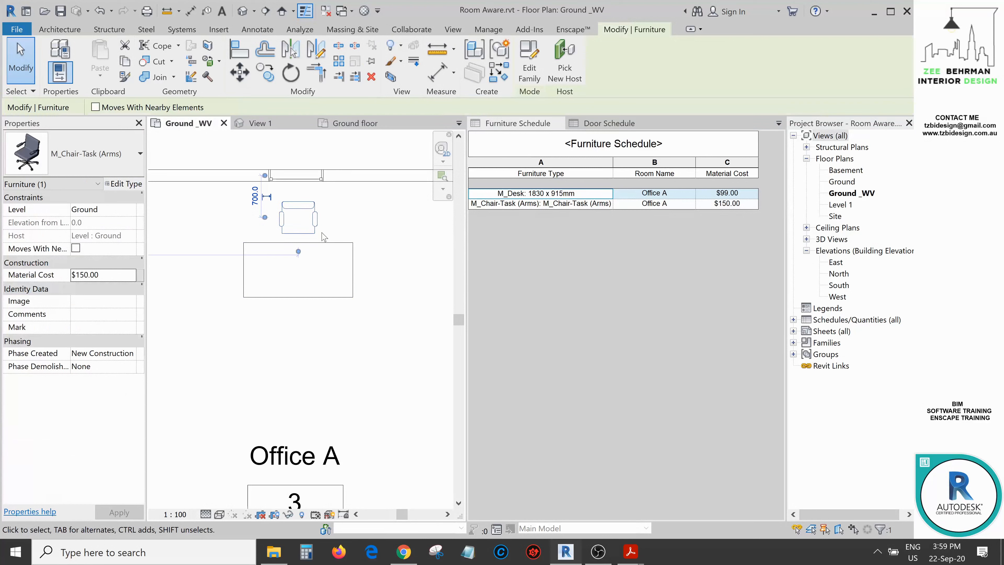
left_click(529, 71)
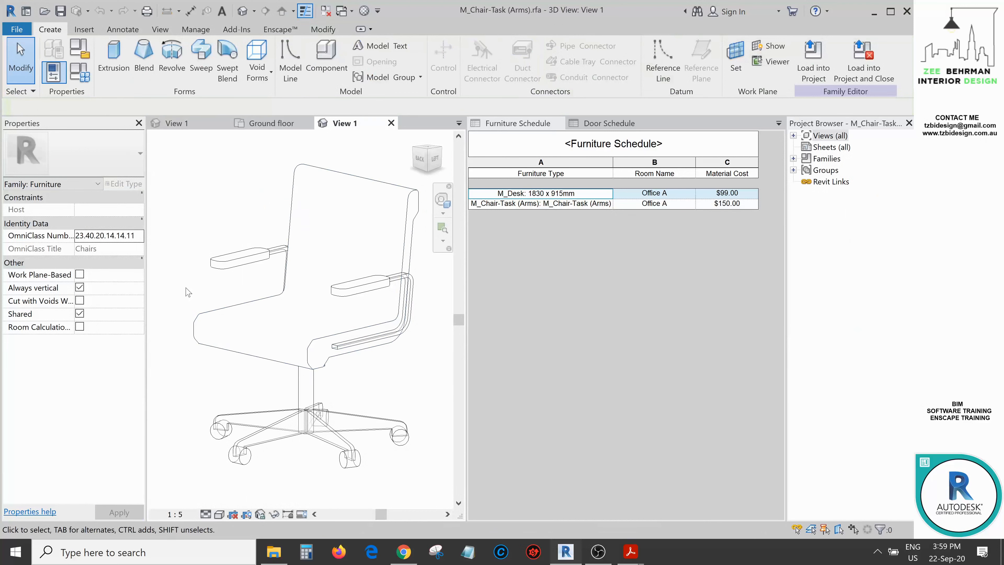
left_click(80, 326)
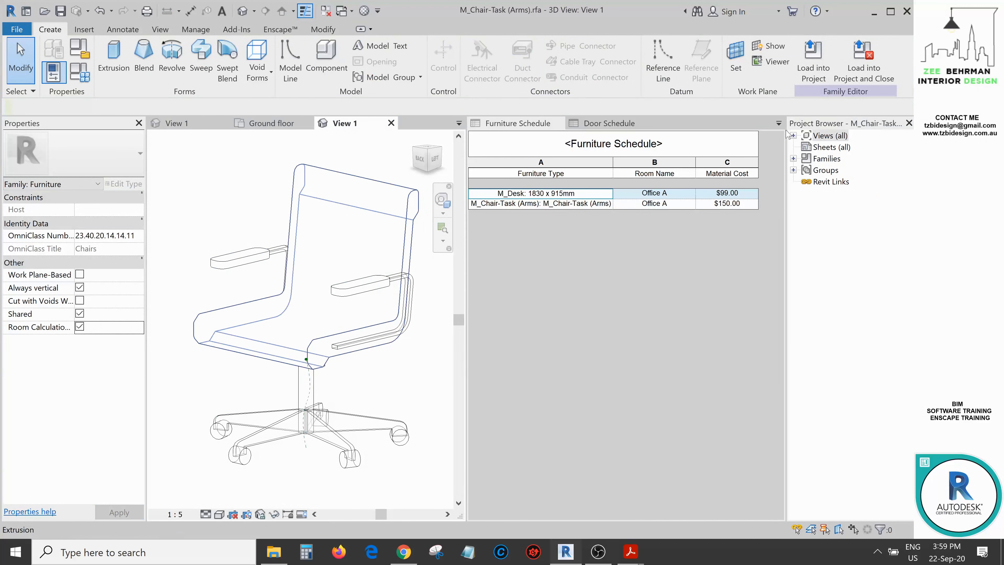
Open the chair family's Ref. Level floor plan and examine the room calculation point at the chair's centre.
left_click(793, 136)
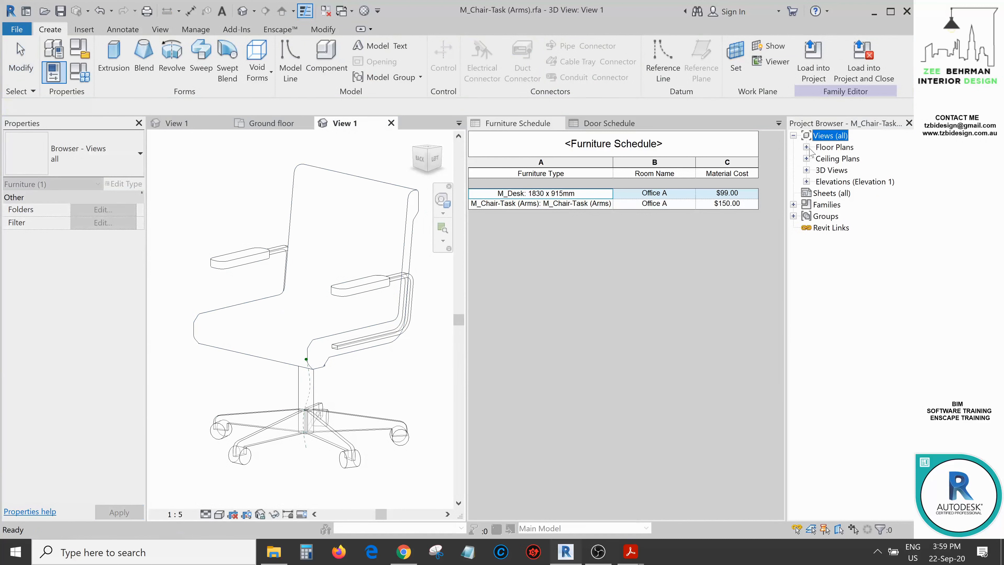
left_click(806, 147)
double_click(835, 159)
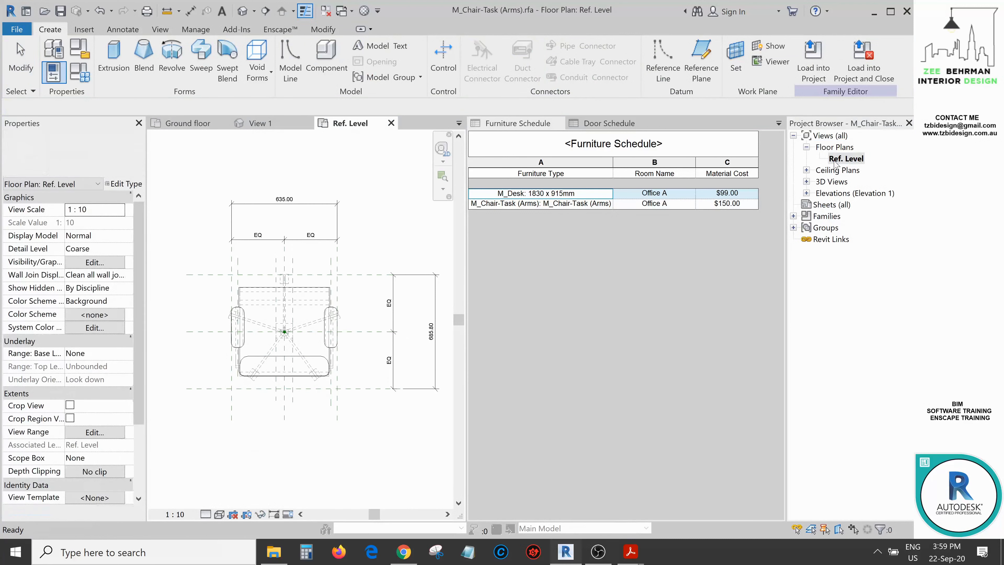
scroll(285, 399, "down", 1)
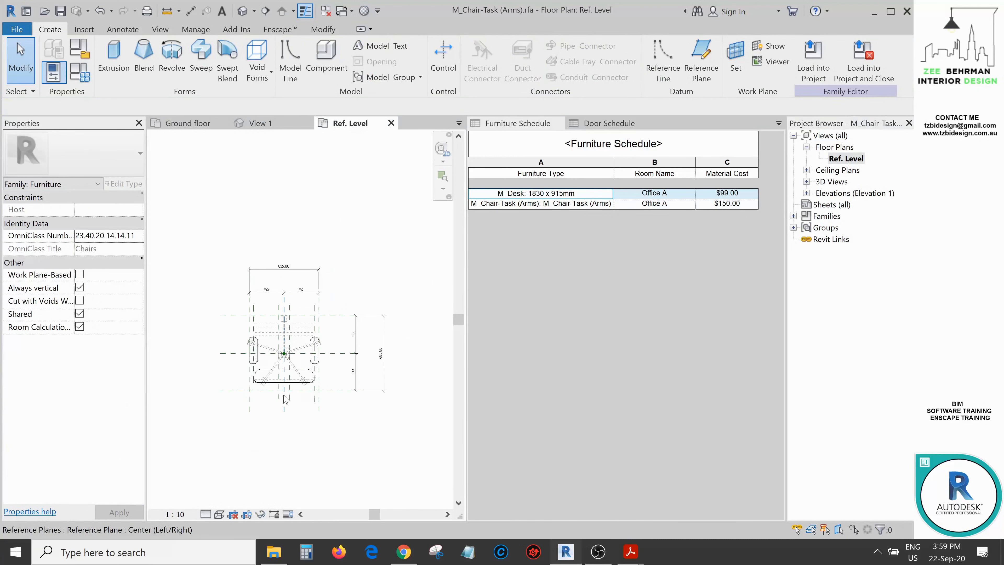
scroll(261, 383, "up", 4)
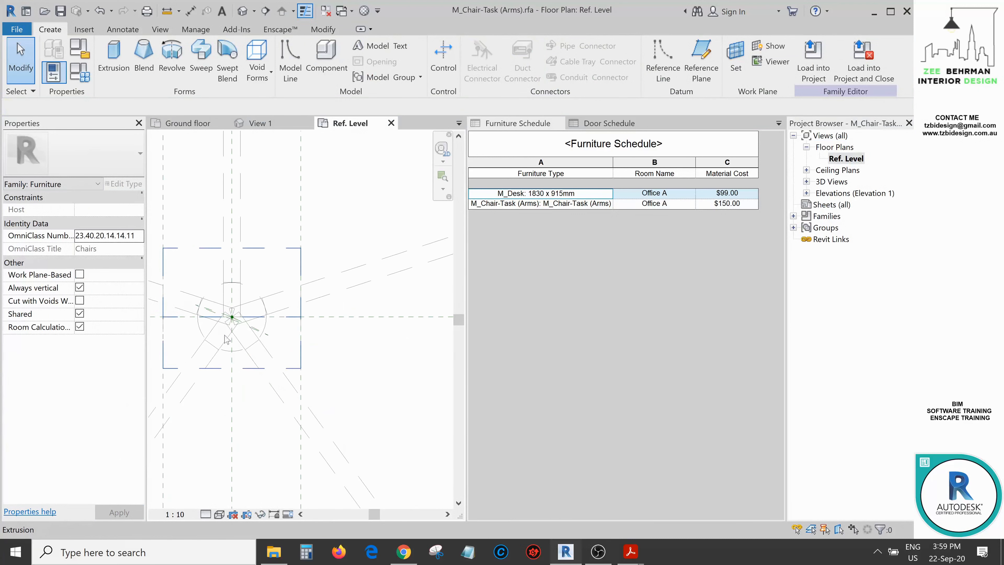
scroll(253, 368, "up", 3)
scroll(279, 339, "down", 6)
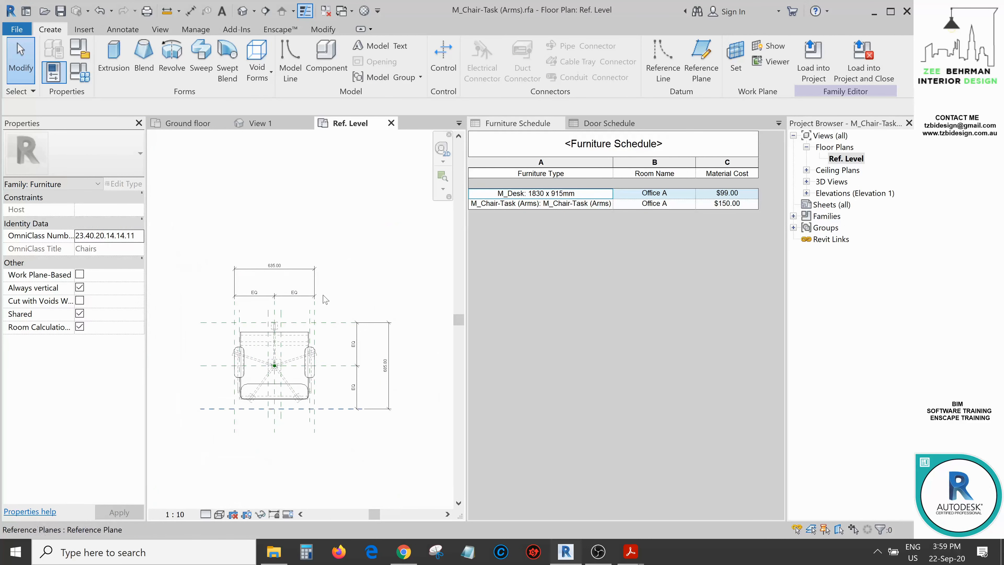
scroll(333, 367, "down", 2)
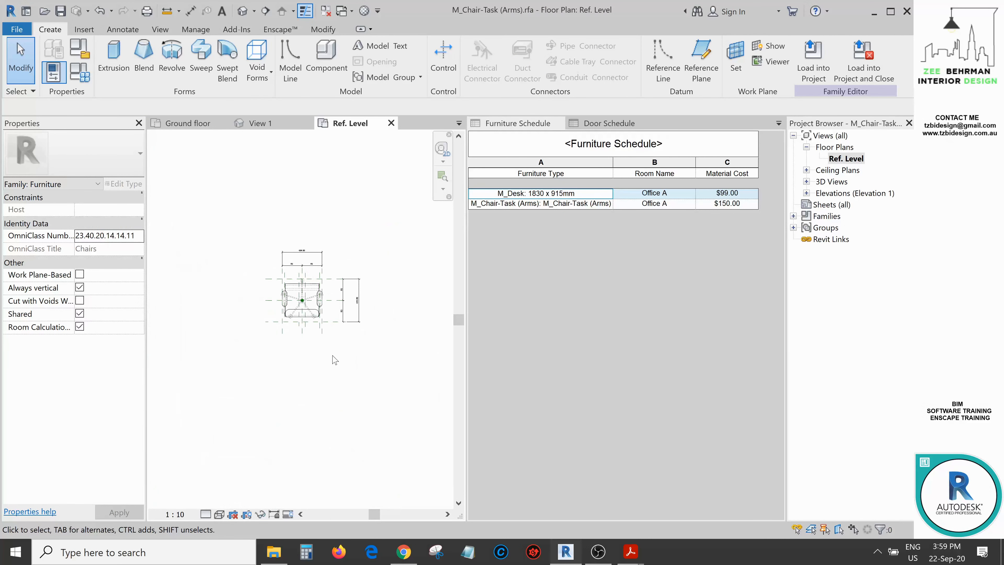
left_click(307, 304)
scroll(314, 308, "up", 5)
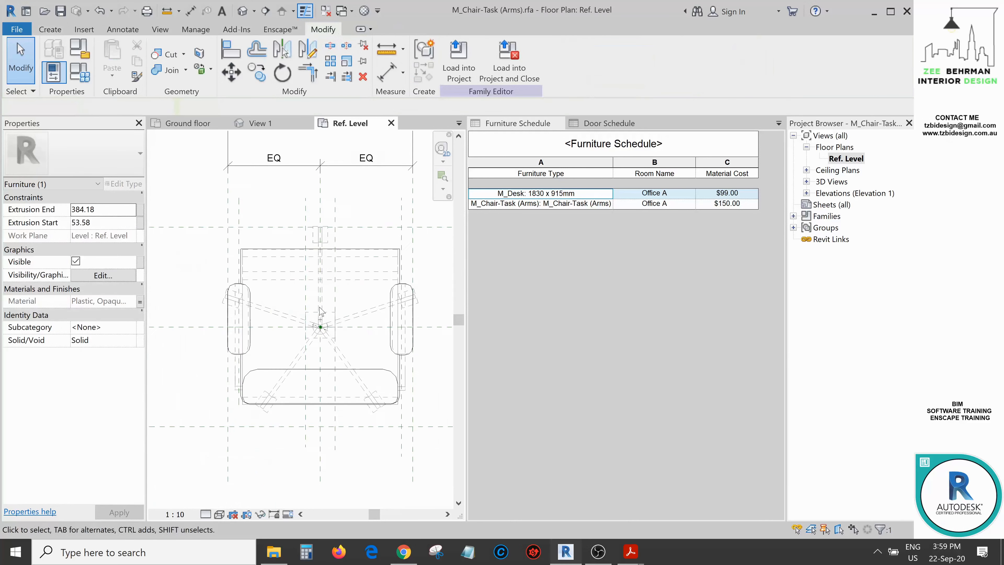
scroll(319, 308, "down", 2)
double_click(838, 158)
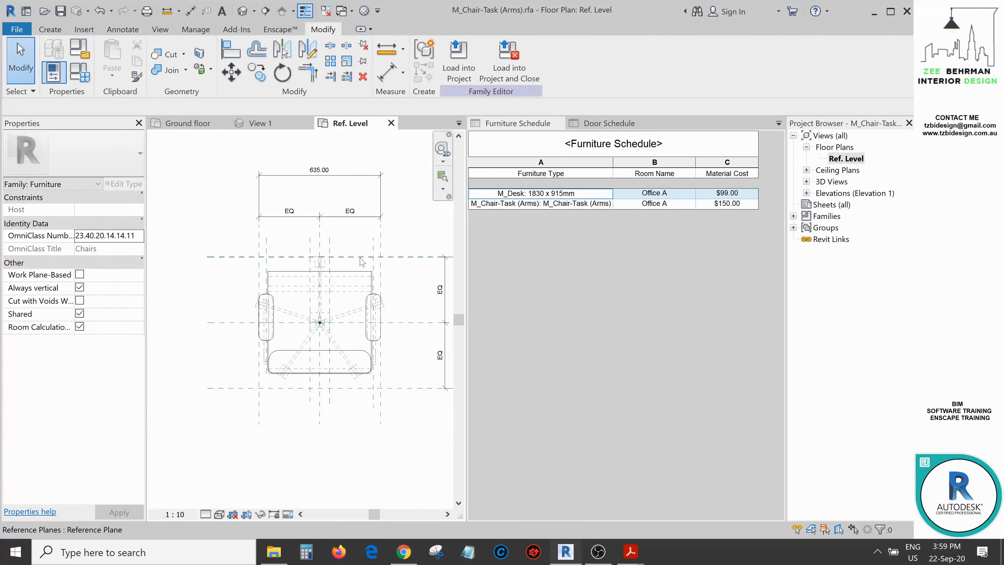
scroll(355, 269, "down", 3)
scroll(334, 355, "down", 2)
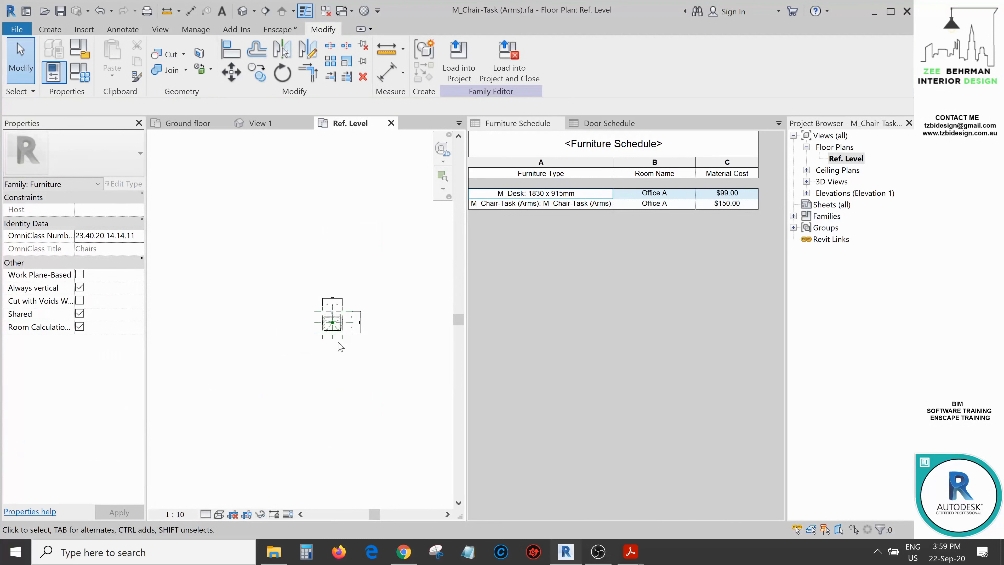
scroll(349, 324, "up", 3)
Open the default 3D view and inspect the chair's room calculation point from the side.
left_click(242, 11)
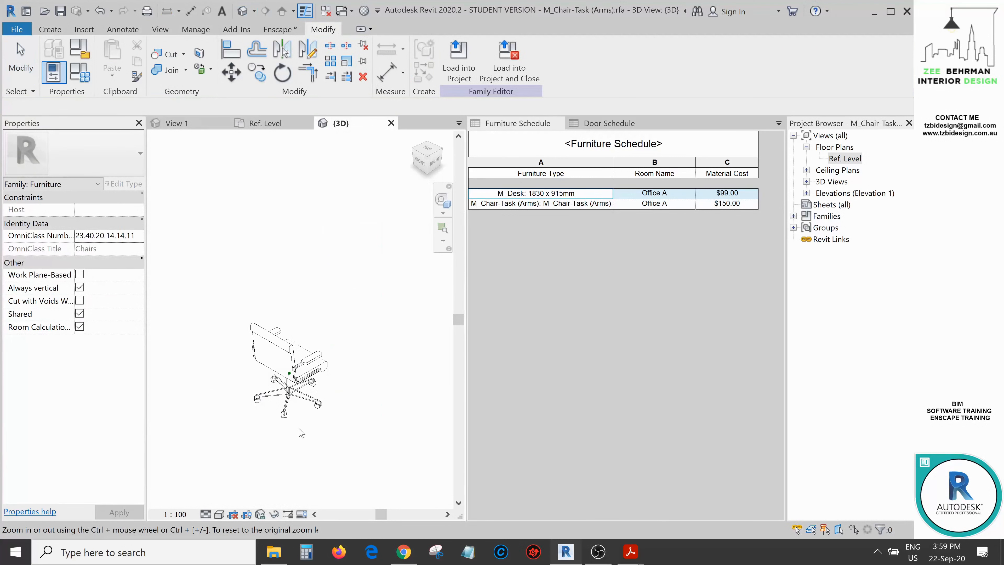
middle_click_drag(364, 394, 272, 334, "shift")
scroll(300, 406, "up", 4)
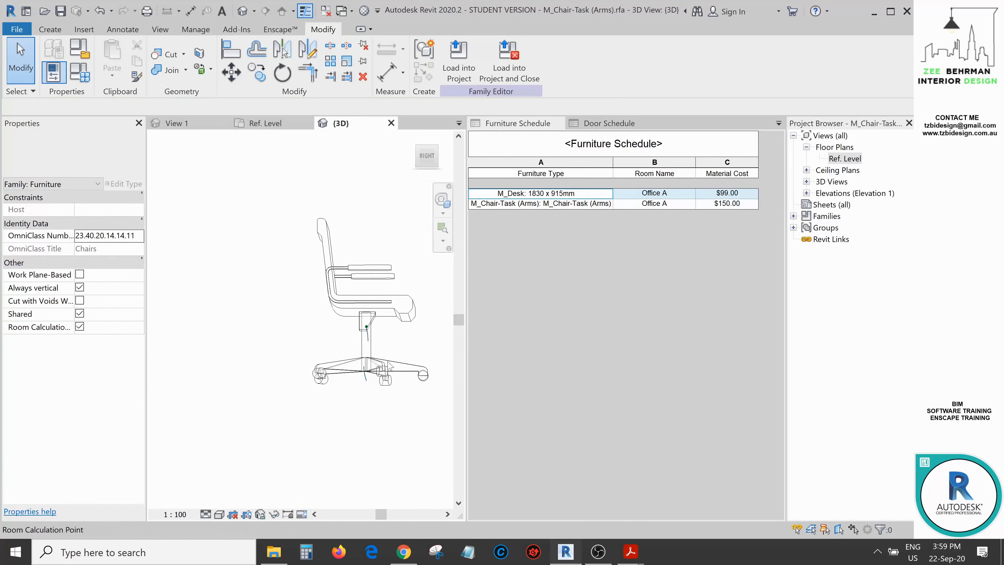
middle_click_drag(369, 329, 382, 290)
scroll(382, 290, "up", 3)
scroll(343, 291, "up", 6)
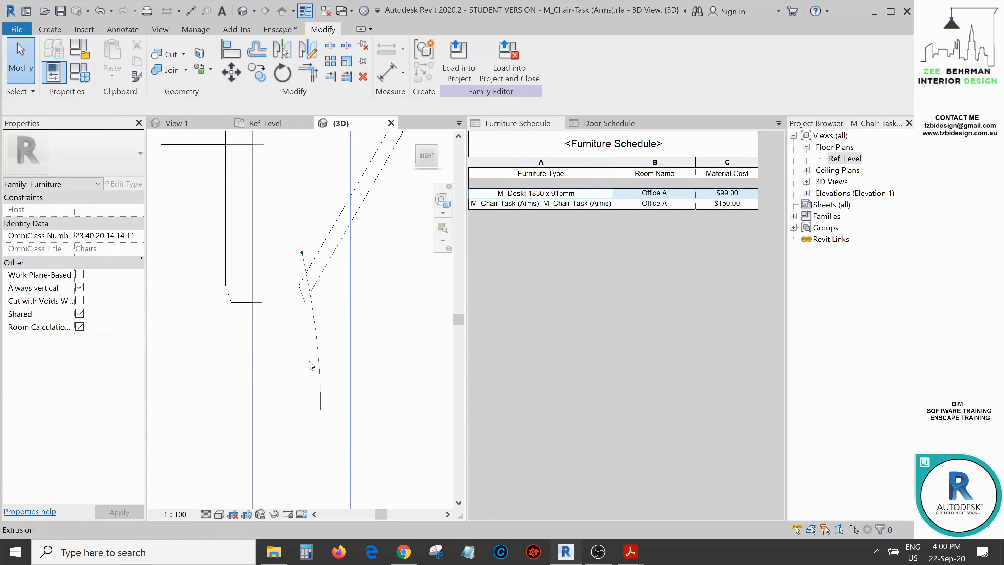
left_click(320, 378)
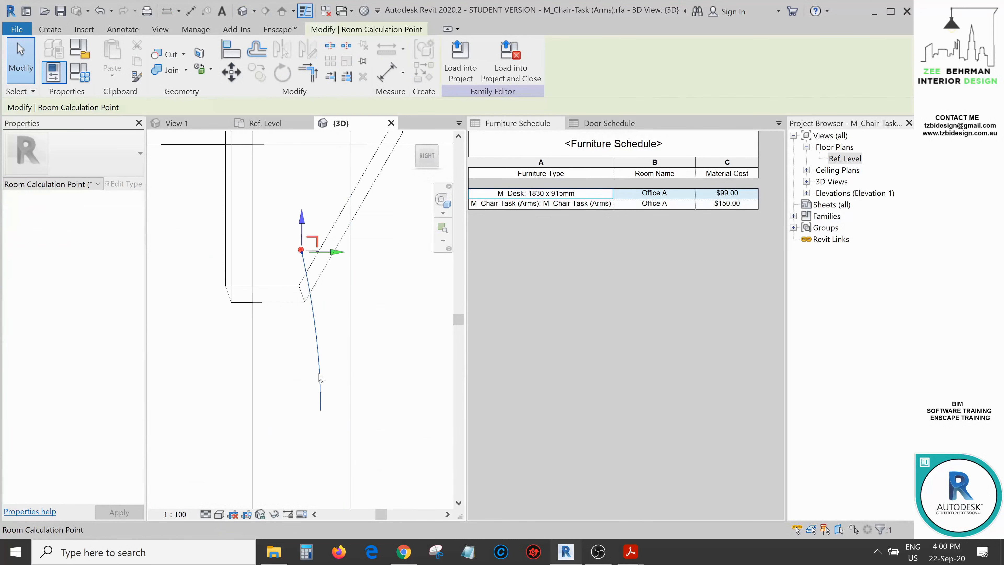
scroll(303, 330, "down", 8)
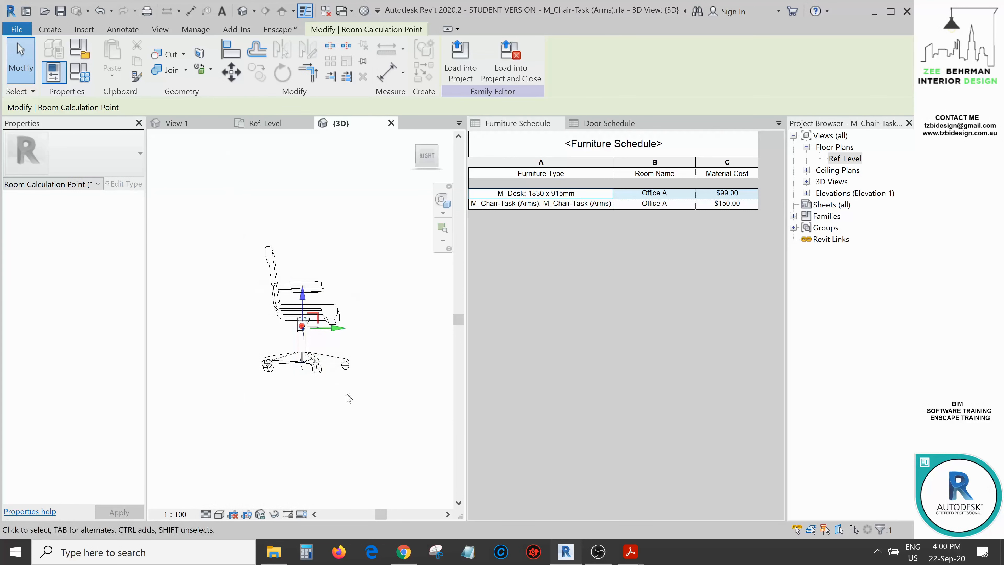
scroll(312, 380, "up", 4)
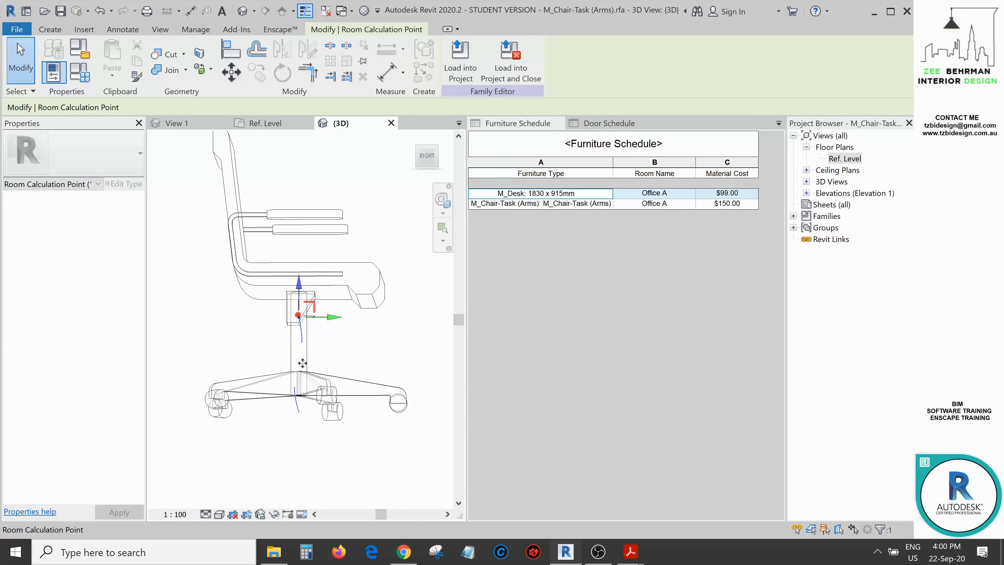
scroll(300, 361, "down", 2)
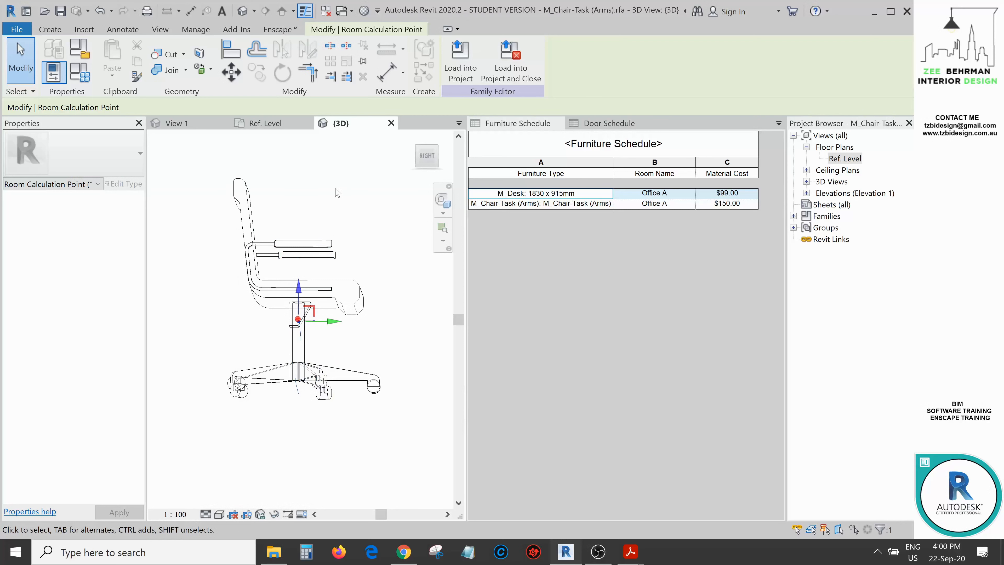
left_click(330, 208)
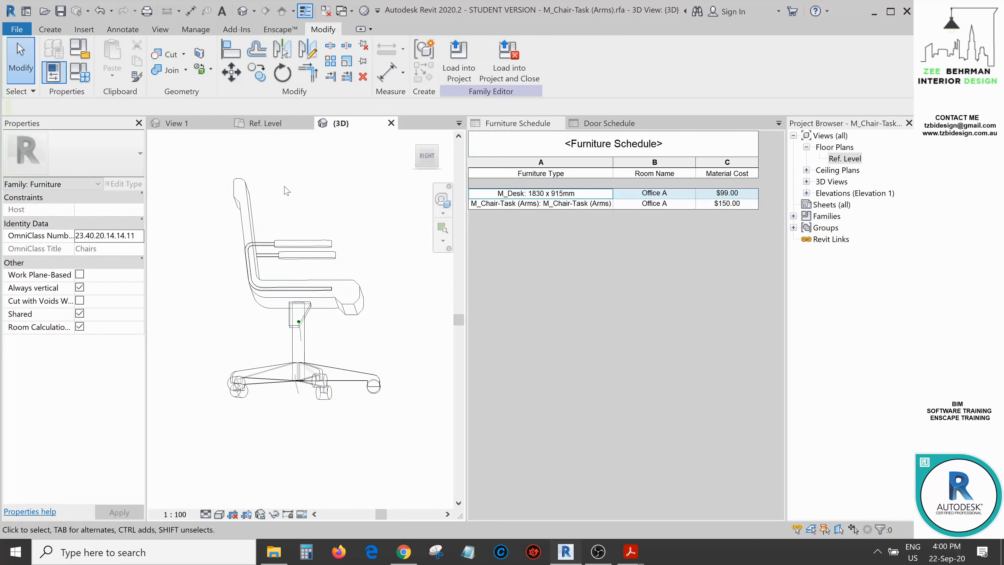
Load the chair family into the Room Aware project and close it, overwriting the existing version and its parameter values.
left_click(243, 199)
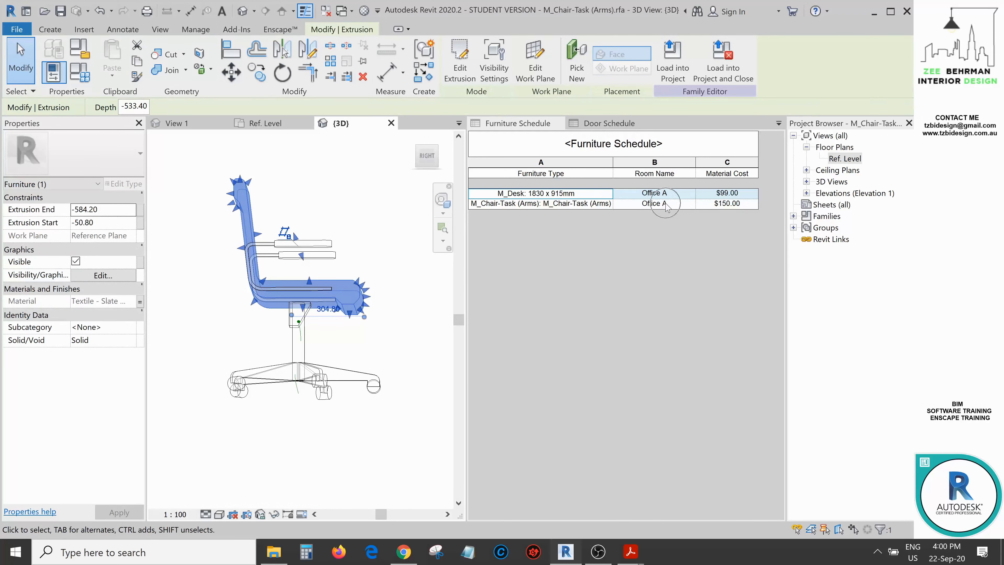
left_click(356, 192)
left_click(509, 73)
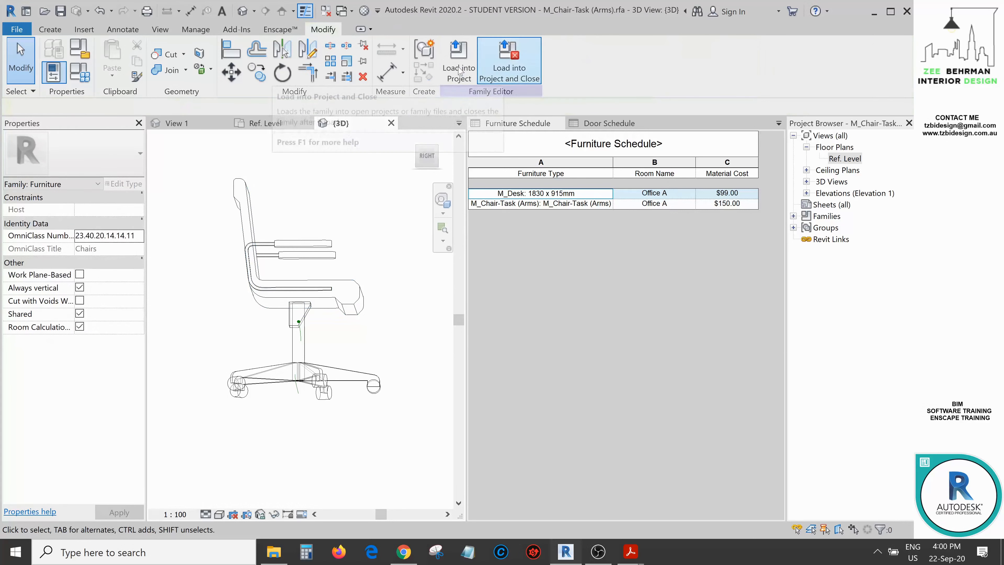
left_click(257, 272)
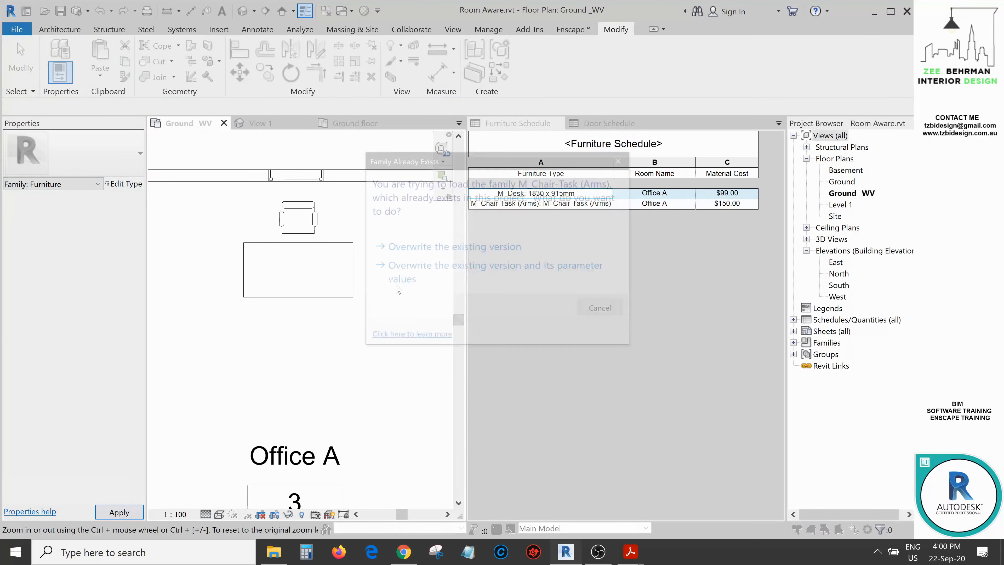
left_click(397, 261)
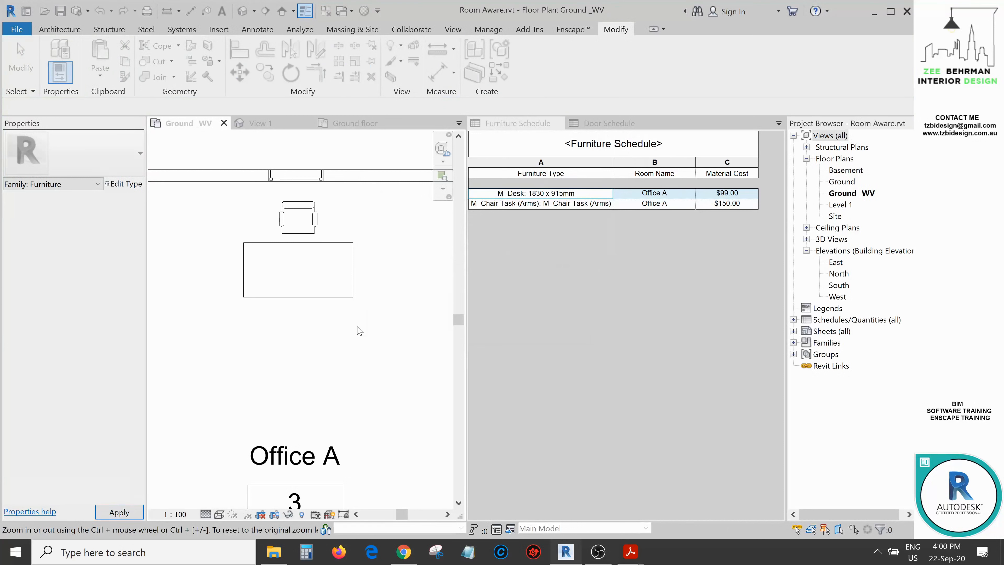
Inspect the properties of the desk and task chair in Office A and their position within the room.
left_click(298, 256)
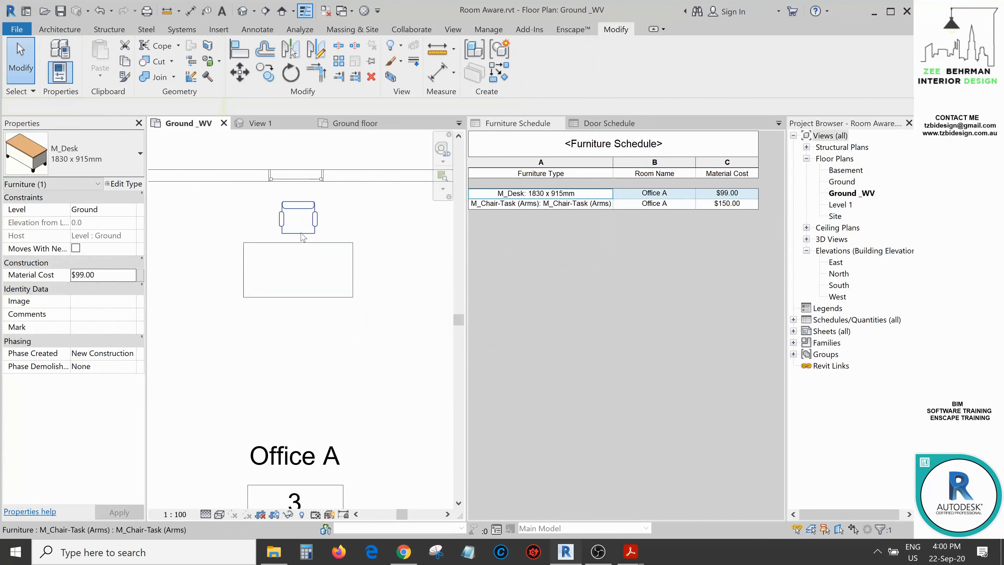
left_click(342, 338)
scroll(302, 230, "down", 1)
left_click(297, 232)
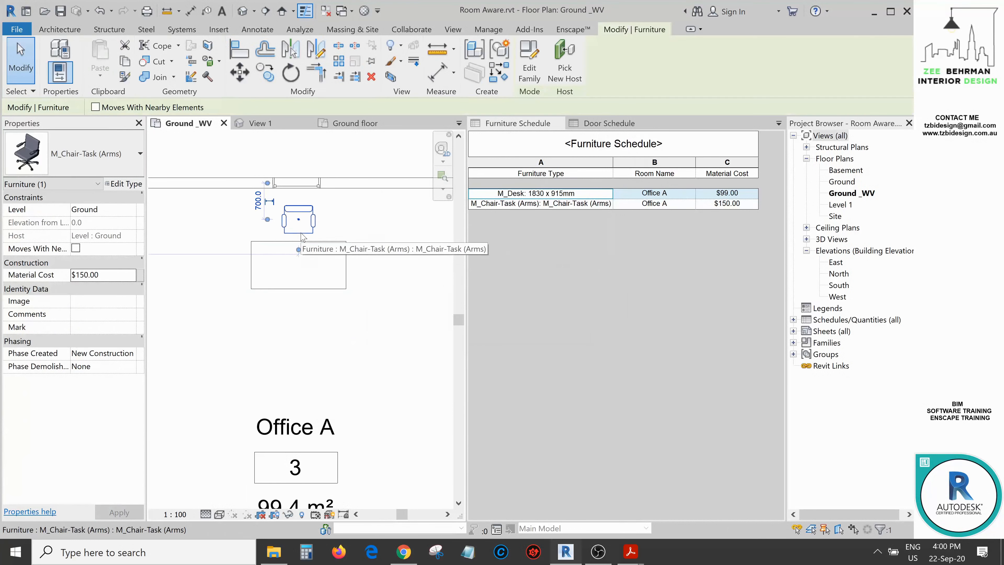
left_click(338, 288)
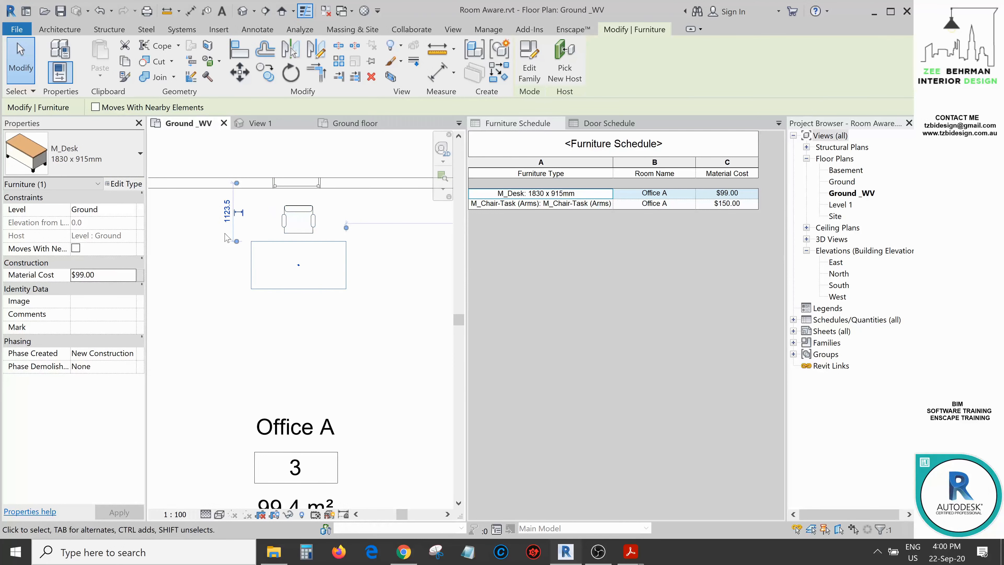
left_click(284, 312)
left_click(295, 234)
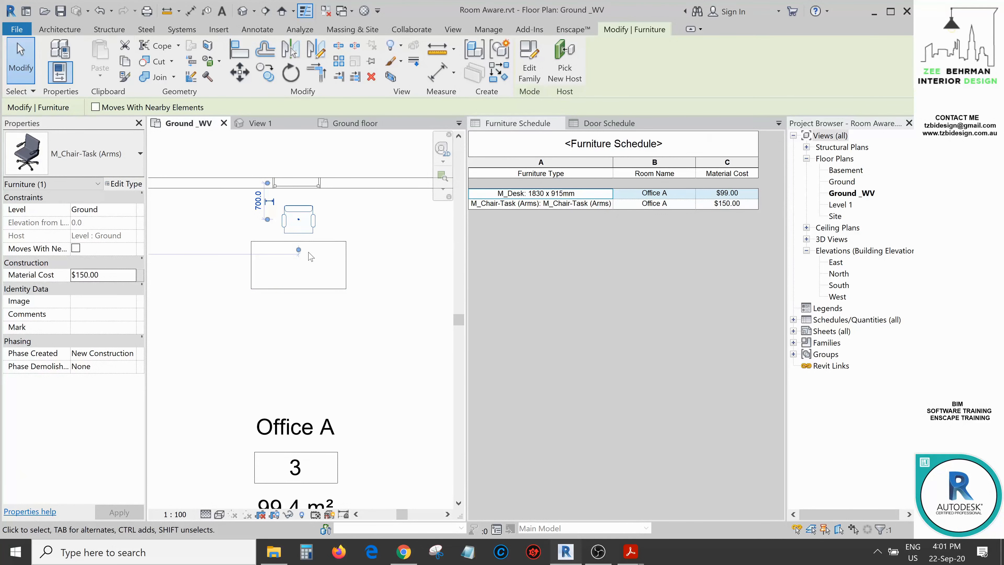
scroll(308, 299, "down", 6)
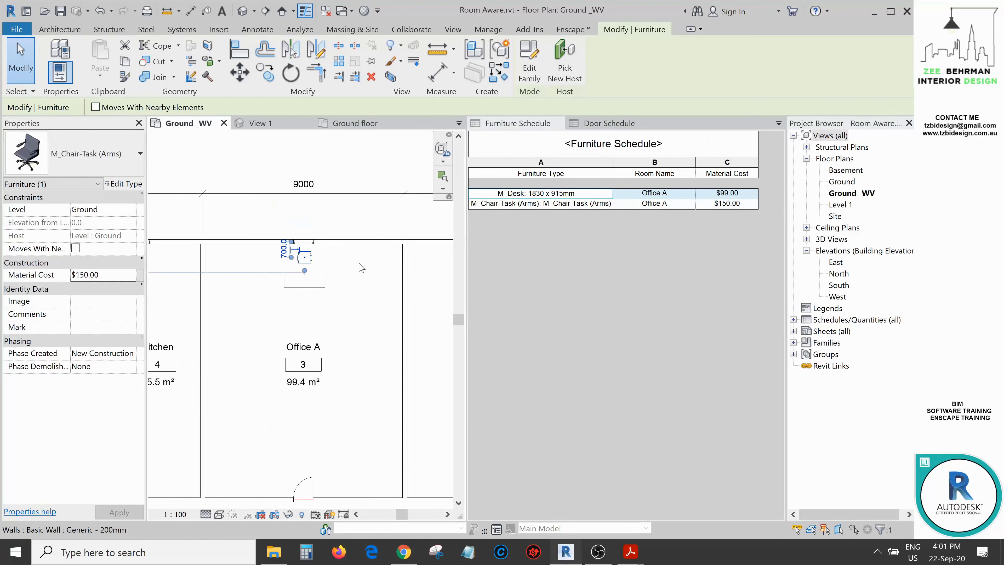
scroll(312, 348, "up", 3)
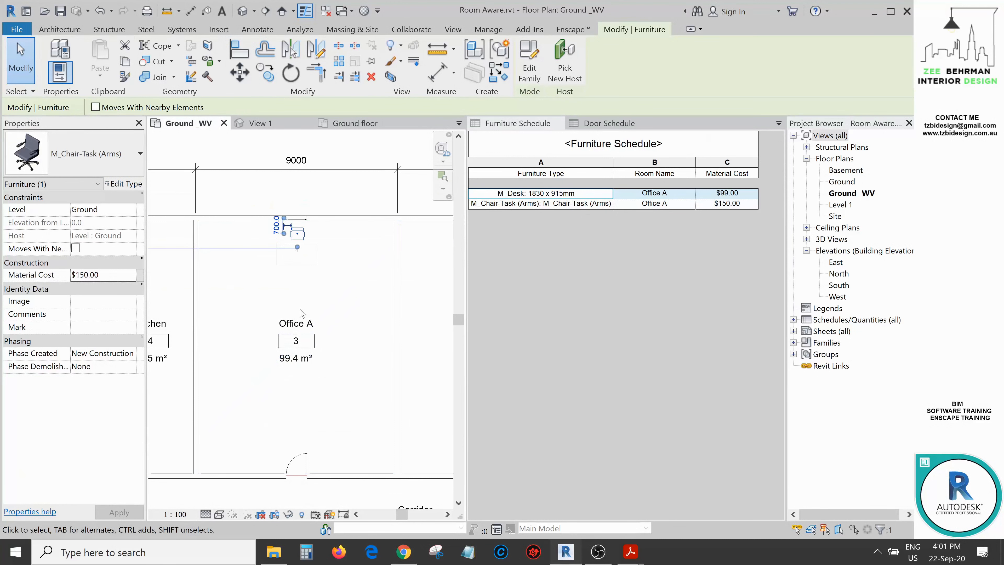
scroll(302, 312, "down", 3)
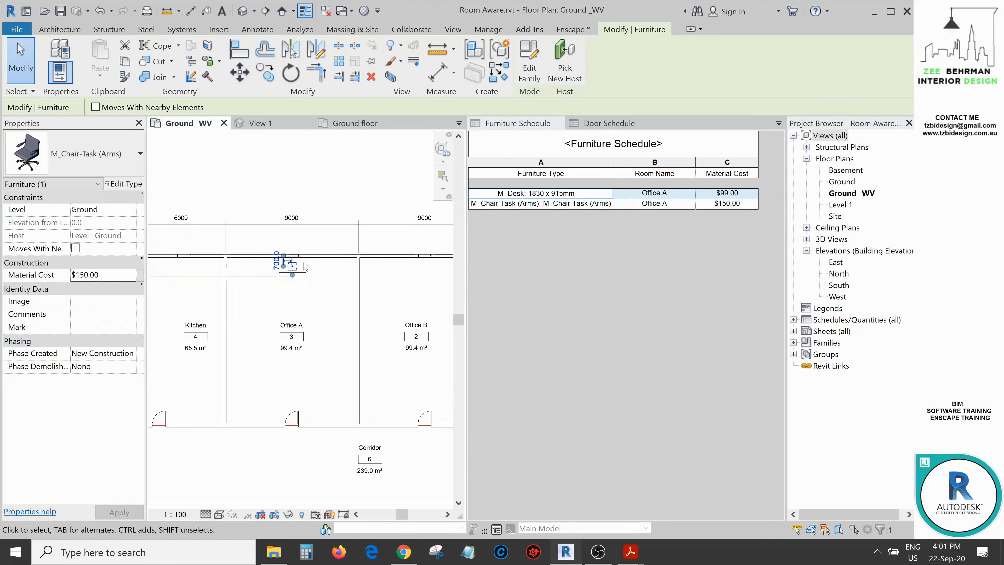
scroll(271, 294, "down", 2)
scroll(303, 294, "up", 2)
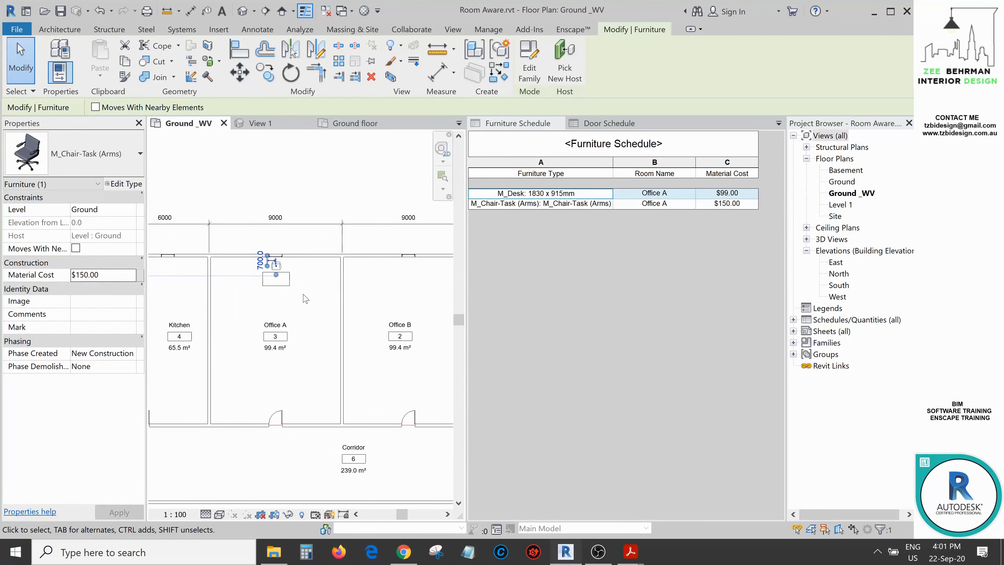
scroll(266, 315, "down", 2)
left_click(296, 242)
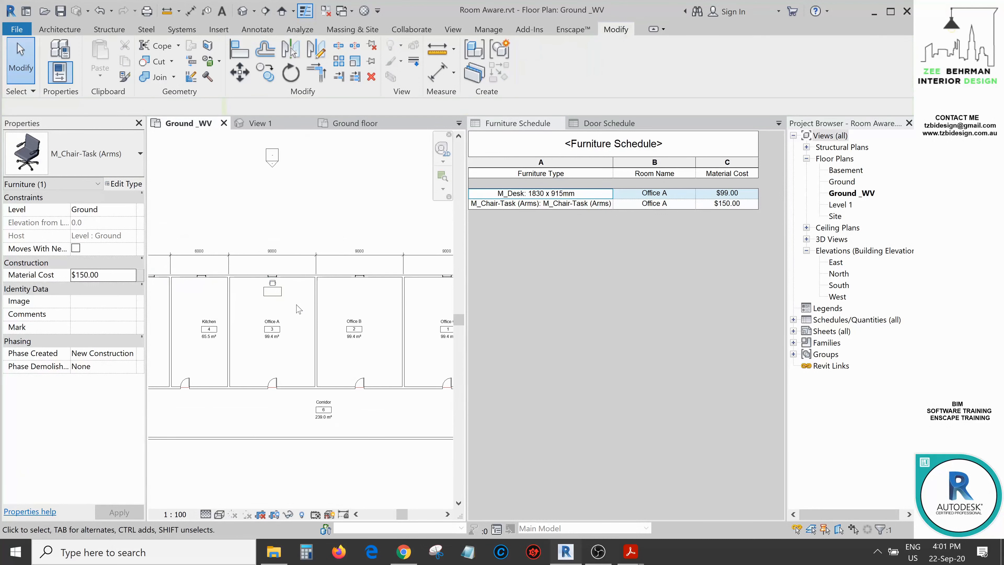
Copy the Office A desk and task chair together into Office B, constrained to a horizontal move of about 8900 mm.
left_click(272, 292)
scroll(294, 302, "up", 5)
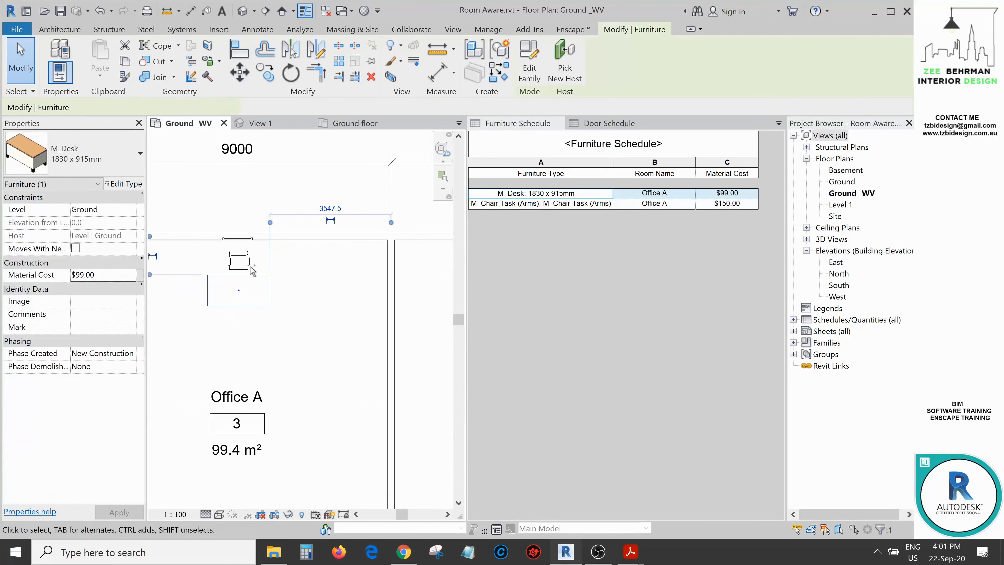
left_click(251, 271, "ctrl")
scroll(253, 273, "down", 5)
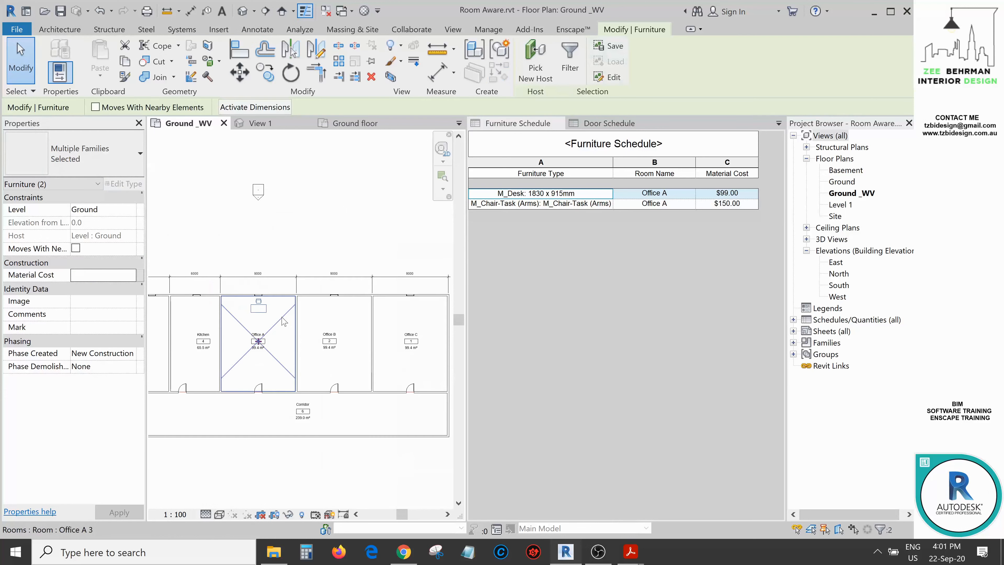
key("c")
key("o")
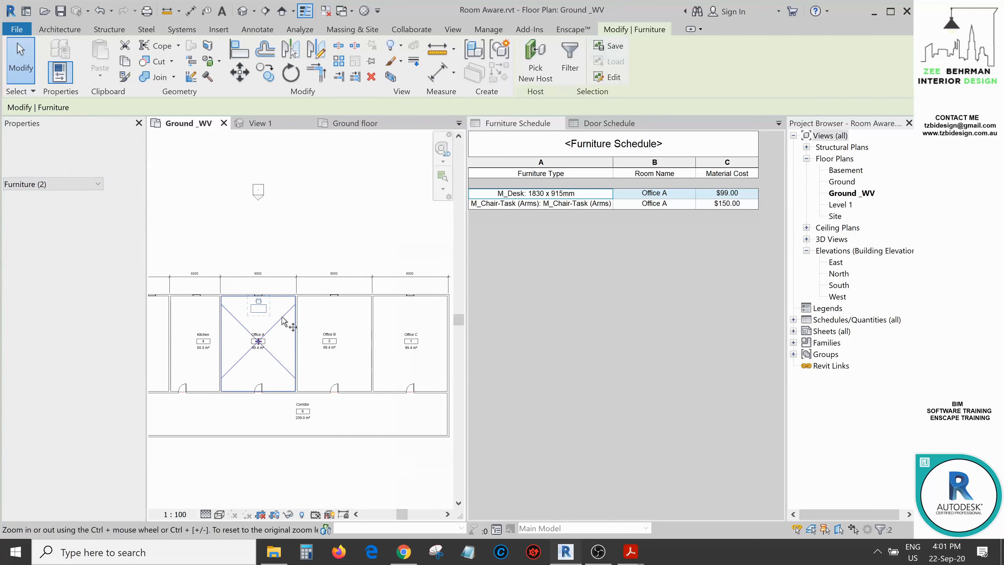
scroll(258, 313, "up", 3)
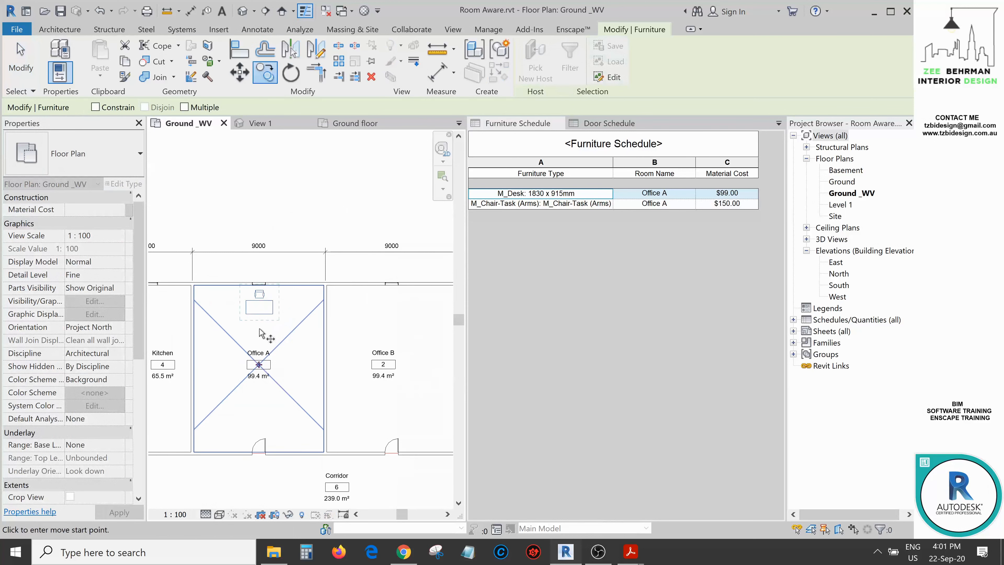
scroll(259, 316, "down", 3)
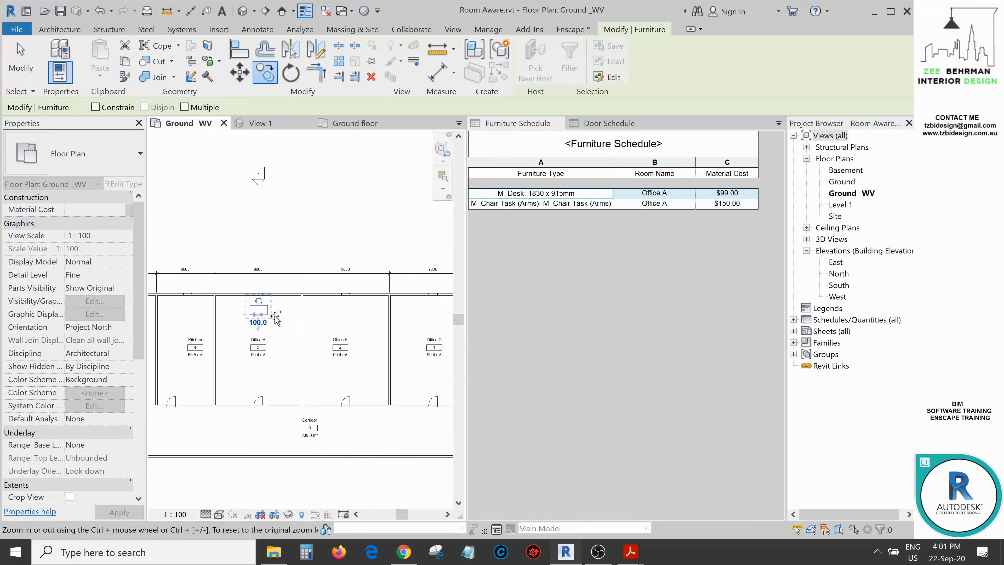
left_click(259, 316)
left_click(95, 107)
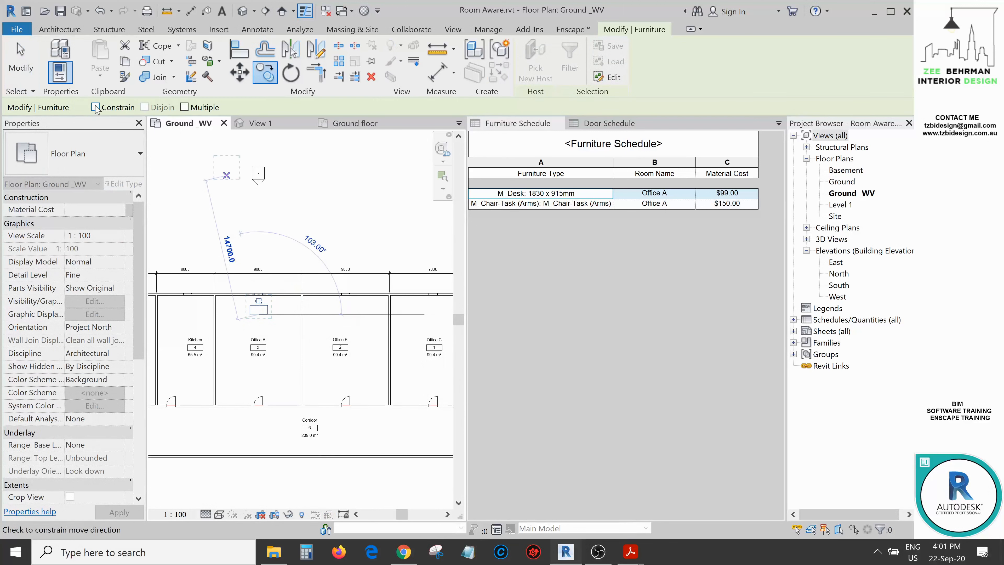
scroll(346, 308, "up", 1)
scroll(346, 309, "up", 4)
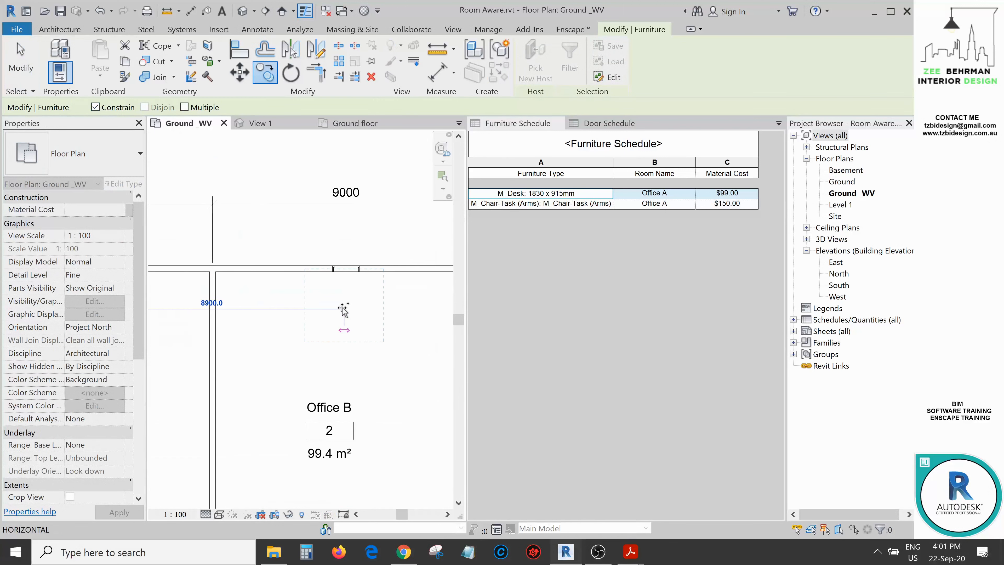
left_click(343, 309)
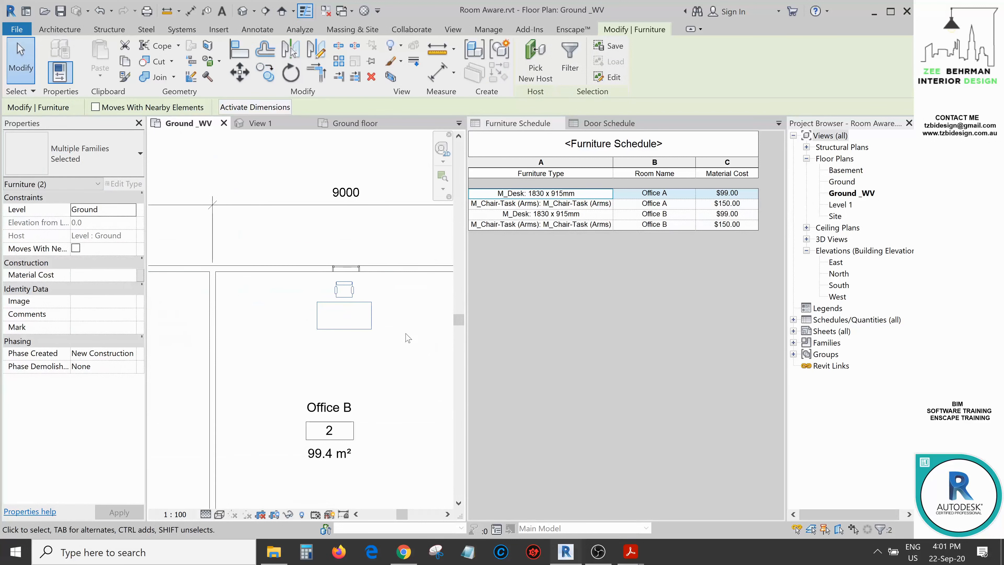
scroll(369, 318, "down", 3)
key("Escape")
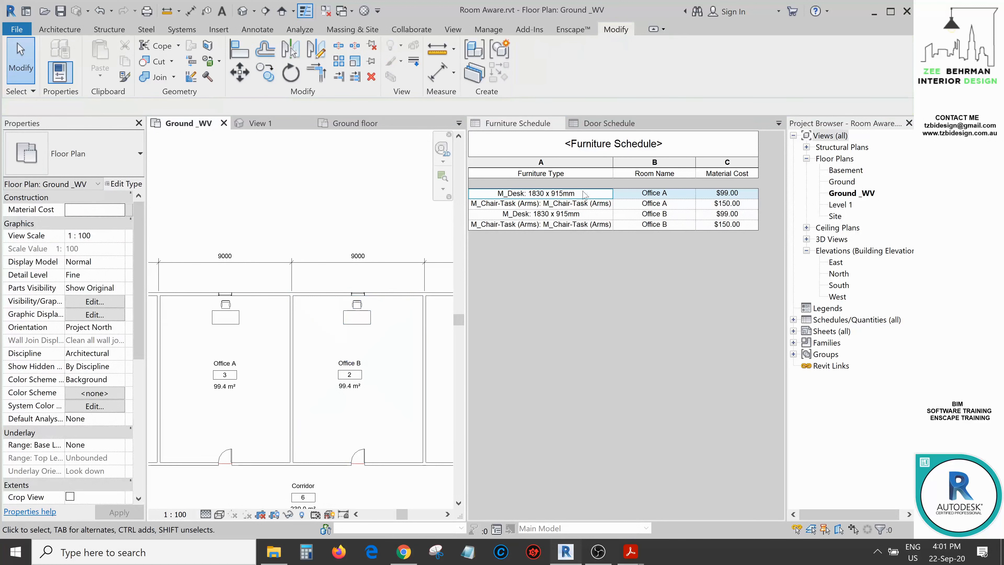
scroll(360, 302, "up", 1)
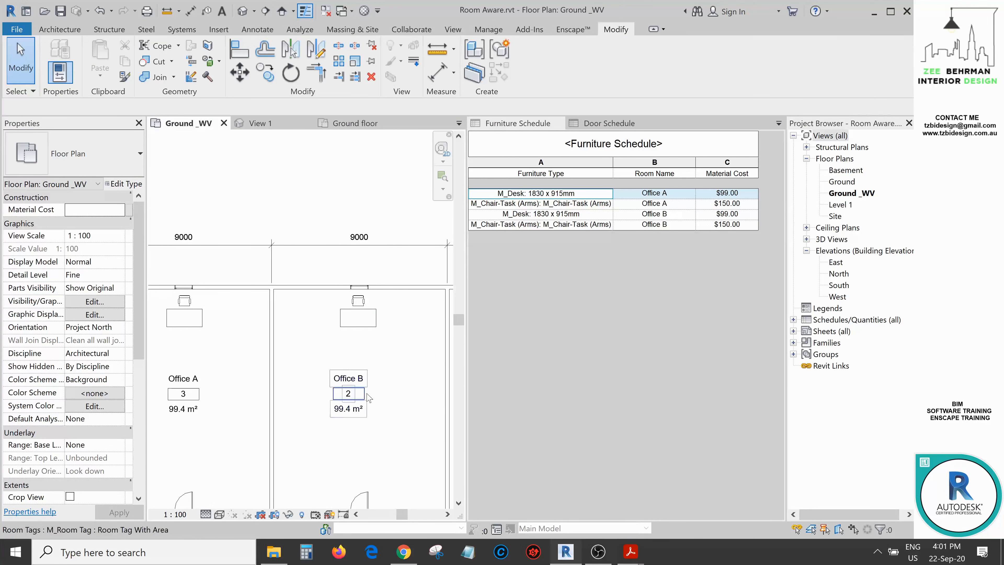
scroll(367, 398, "up", 1)
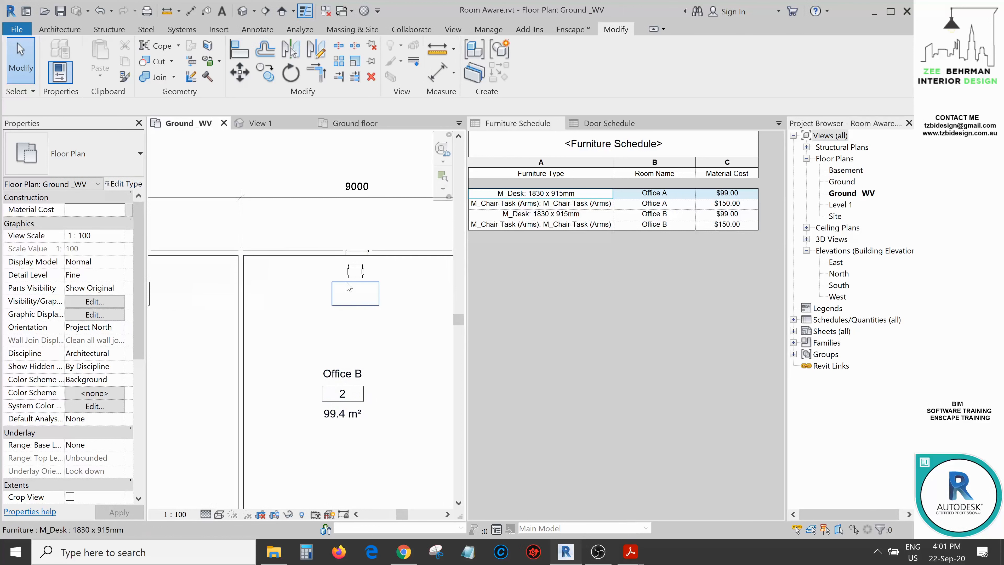
scroll(375, 311, "down", 2)
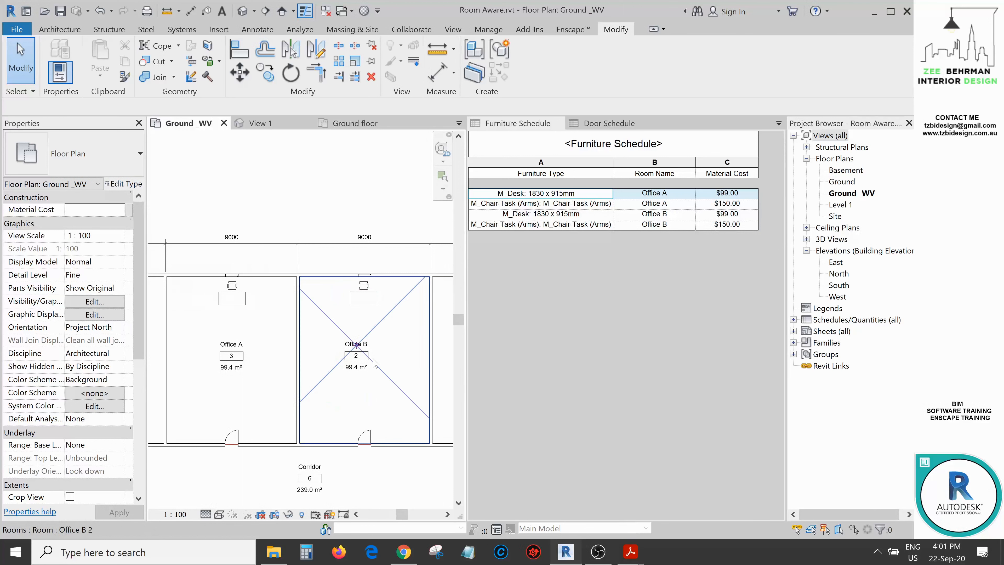